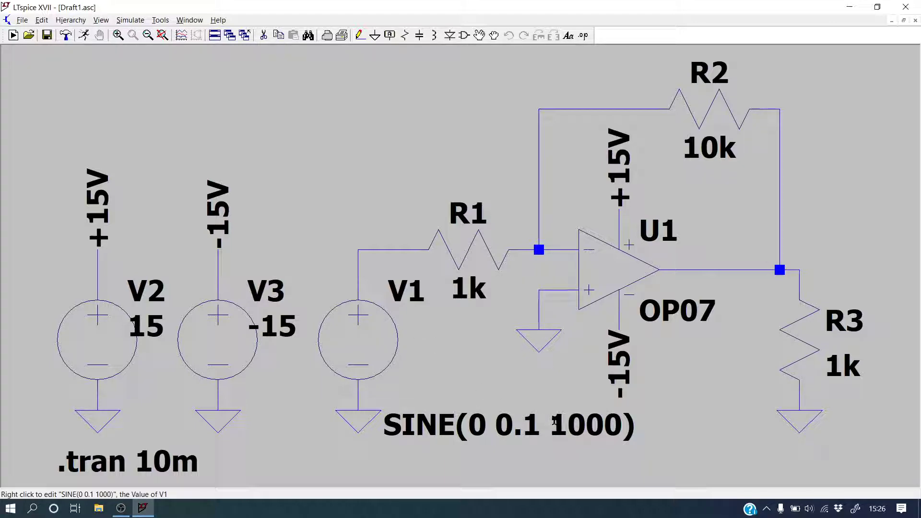
Check the V1 sine source settings, run the transient simulation plotting the op-amp output and V1 input voltages, and close the plot.
right_click(372, 354)
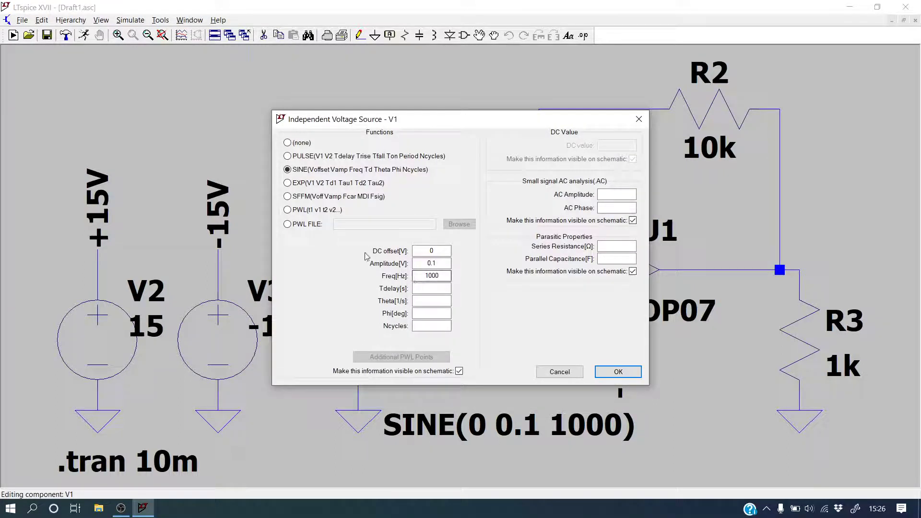
click(619, 372)
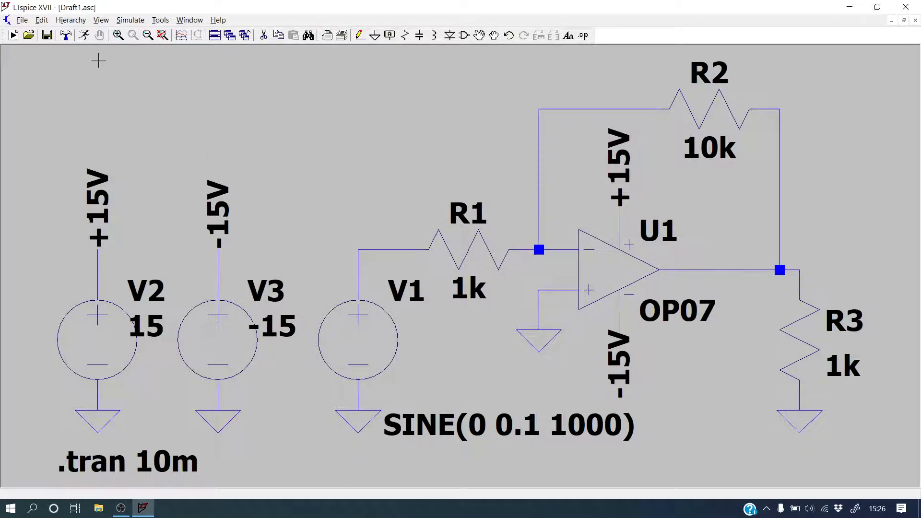
click(84, 37)
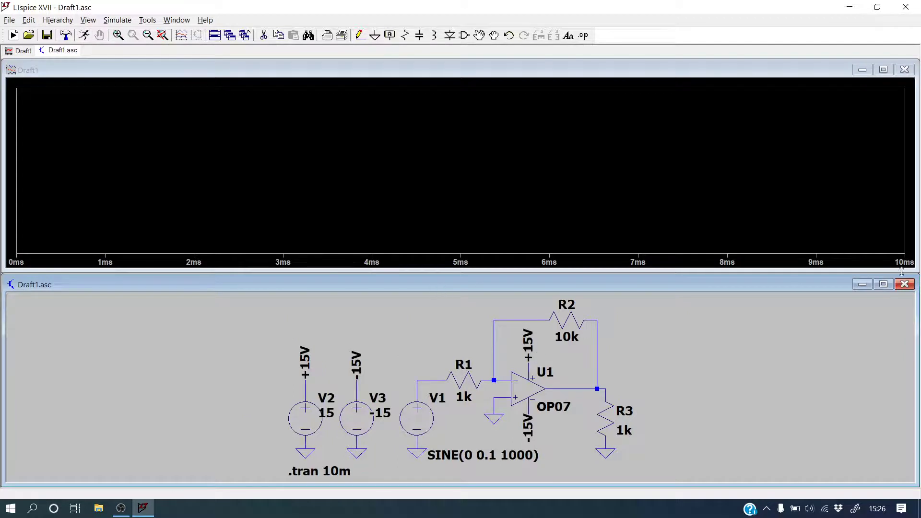
click(602, 388)
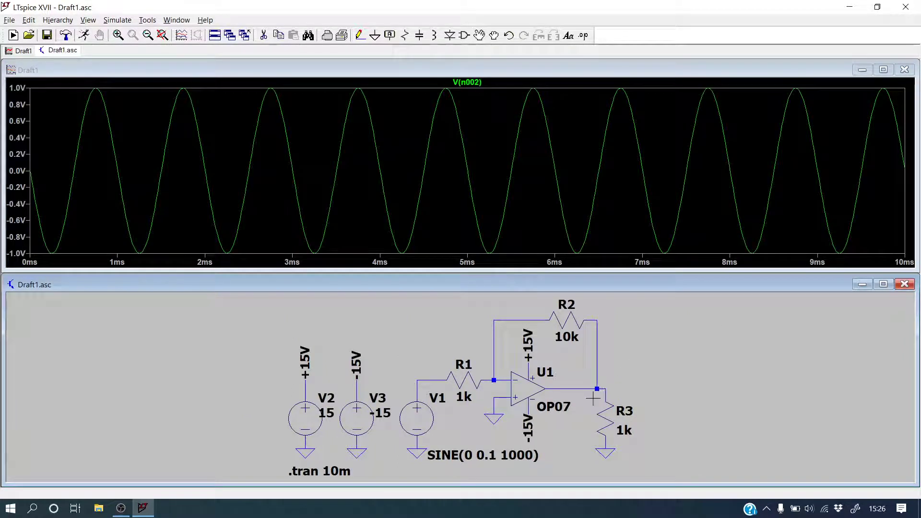
click(427, 374)
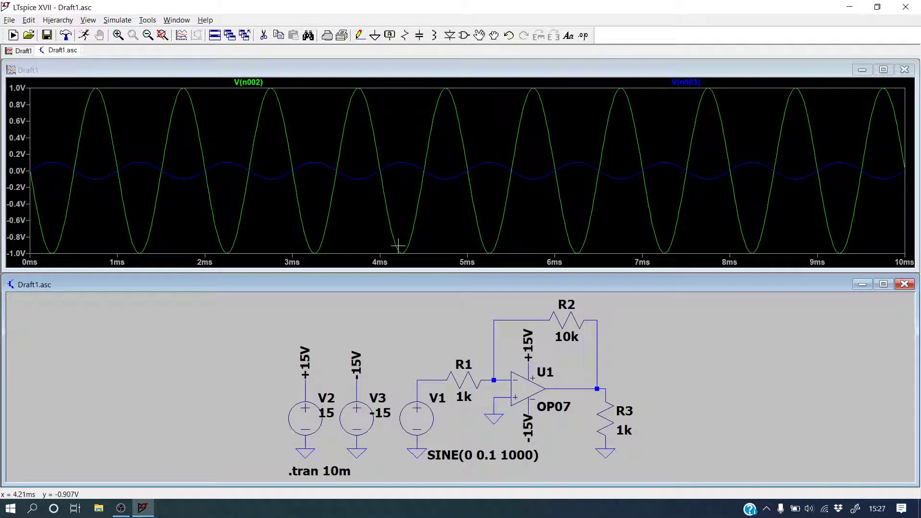
click(905, 69)
click(883, 283)
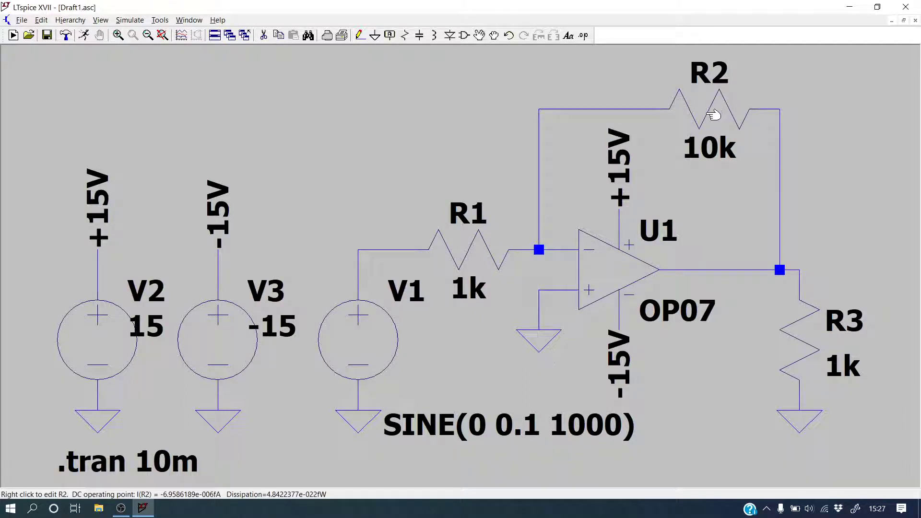
Set the resistance of feedback resistor R2 to 10k5.
right_click(713, 115)
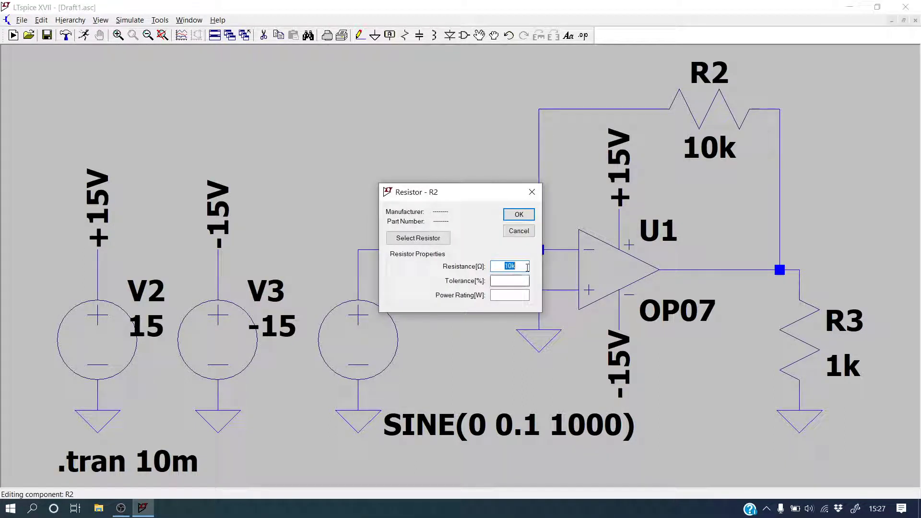
text(1)
text(k5)
key(Return)
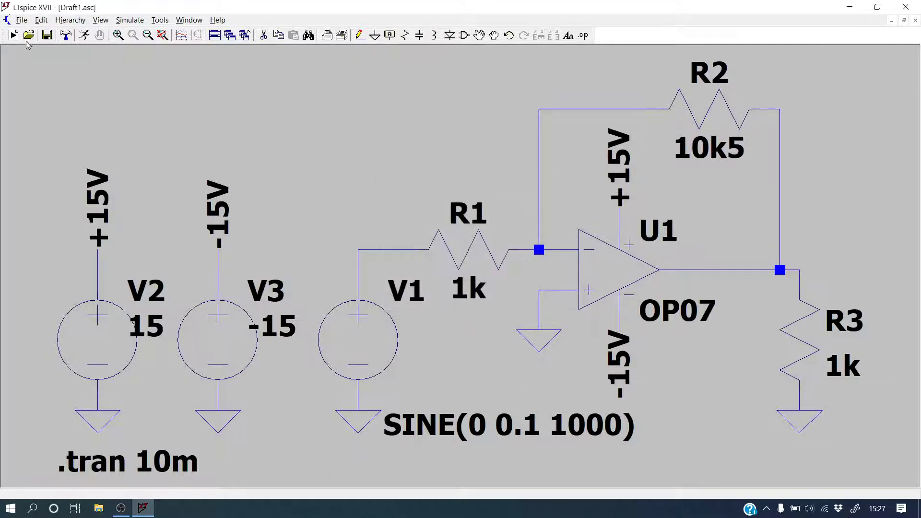
Rerun the transient simulation and plot the voltages at the op-amp output and at the V1 side of R1.
click(84, 35)
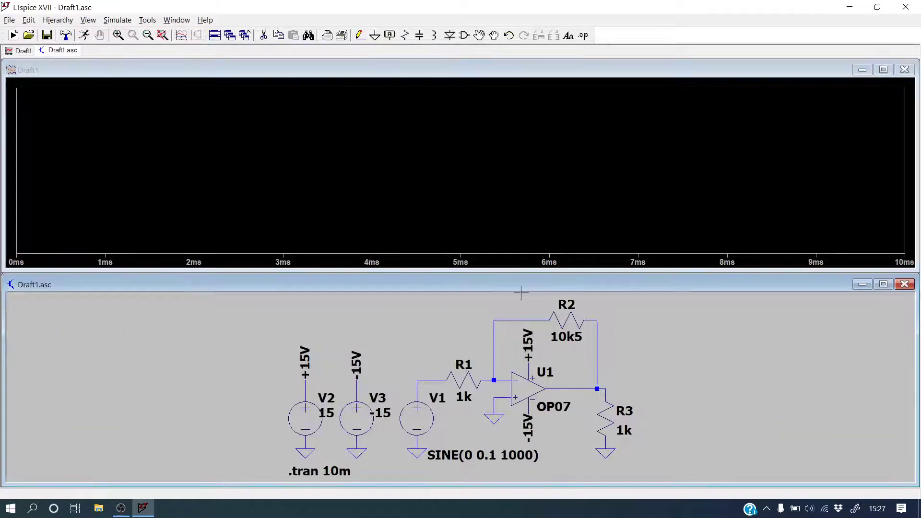
click(600, 389)
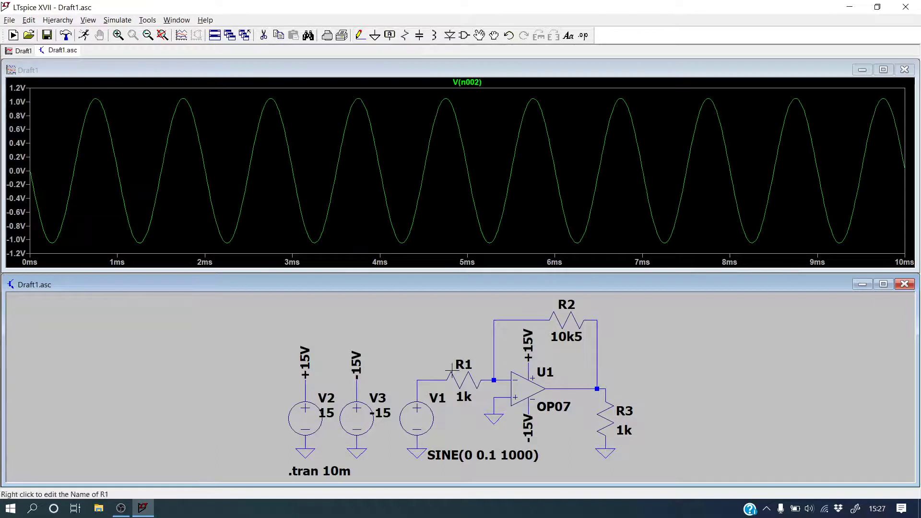
click(430, 380)
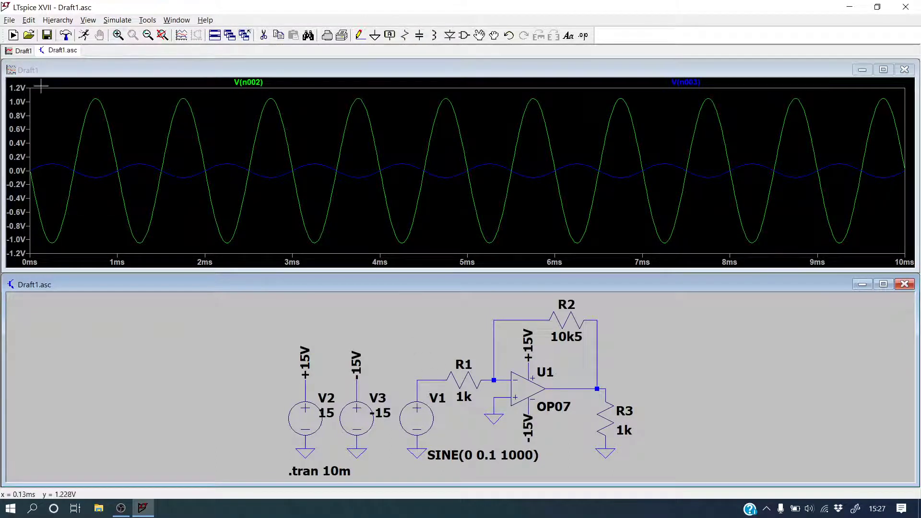
Measure the first positive peak of the V(n002) trace with a cursor, then close the waveform plot and maximize the schematic.
drag(16, 91, 117, 126)
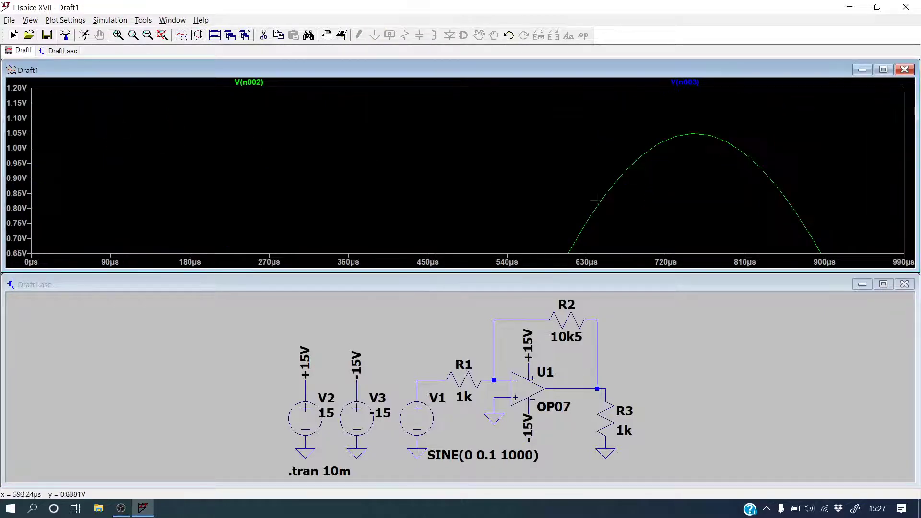
click(249, 82)
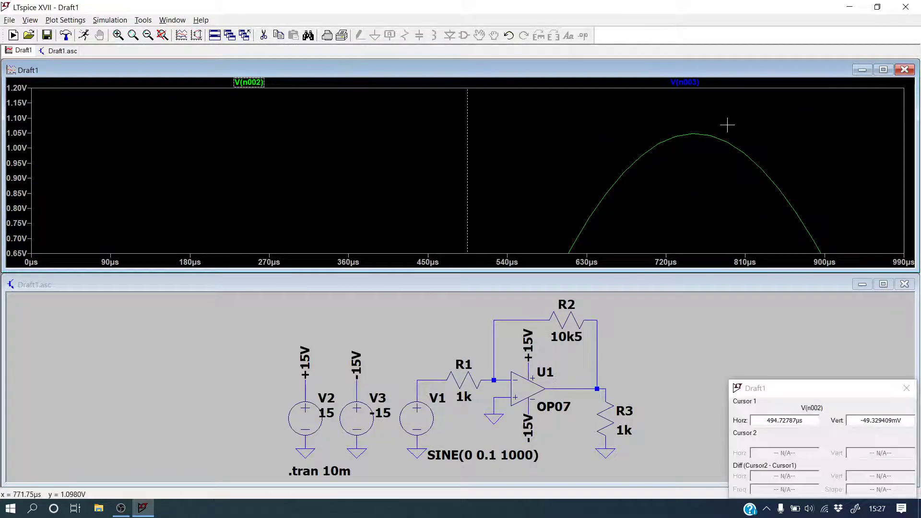
drag(668, 140, 686, 131)
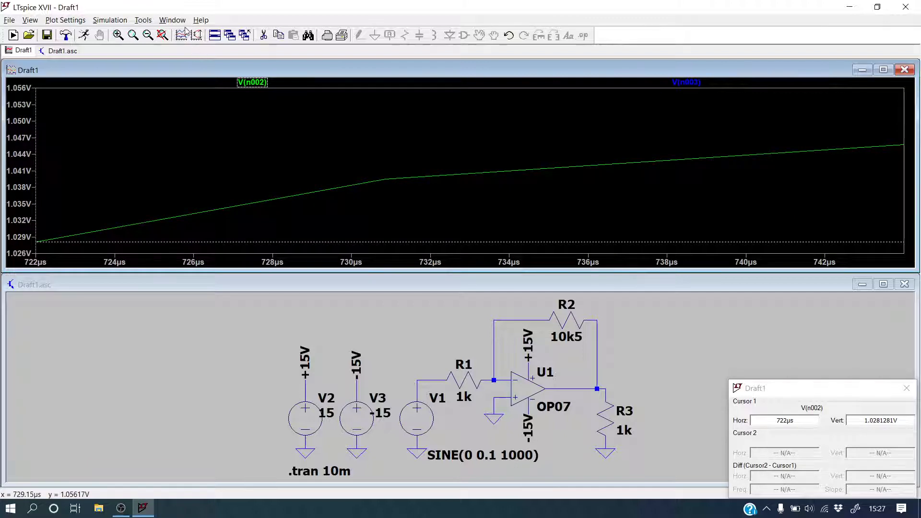
click(148, 35)
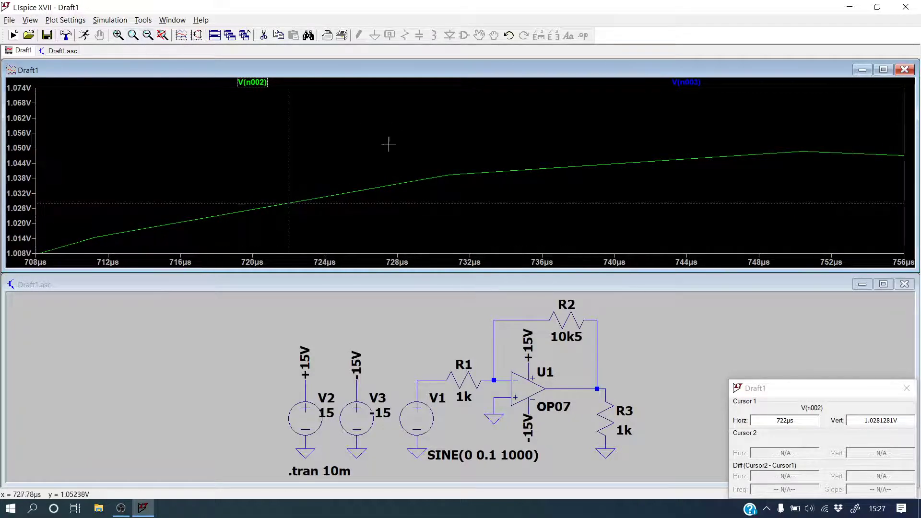
click(162, 35)
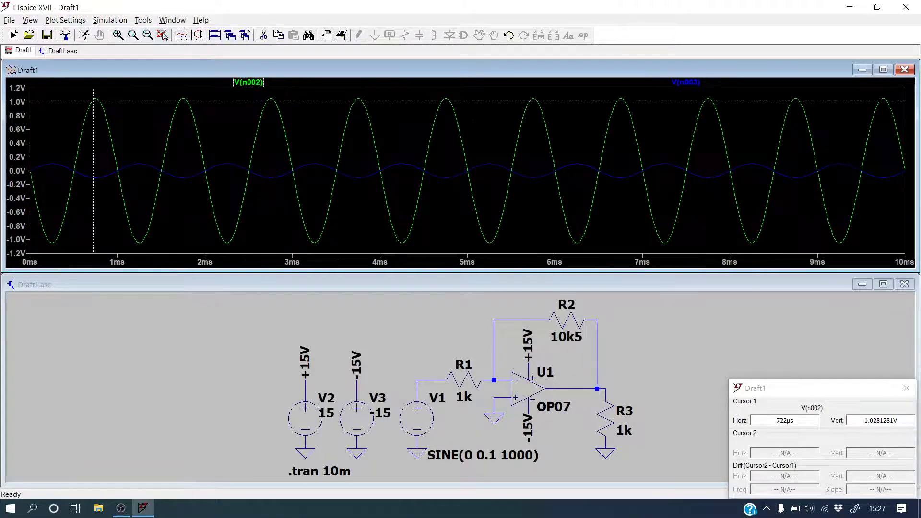
drag(94, 99, 96, 98)
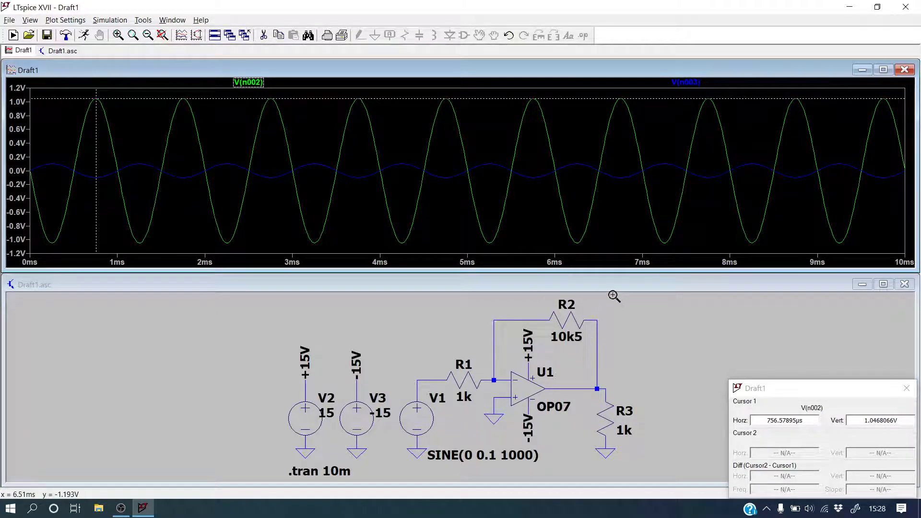
click(906, 388)
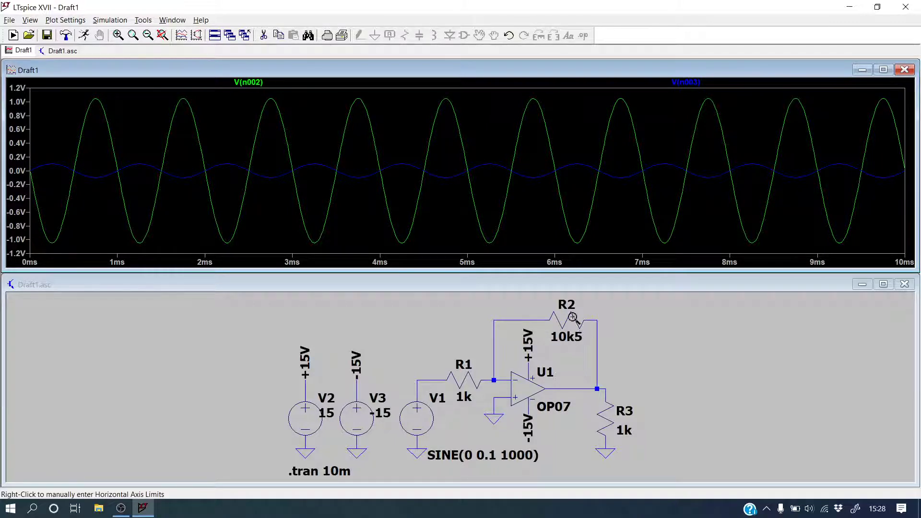
click(904, 70)
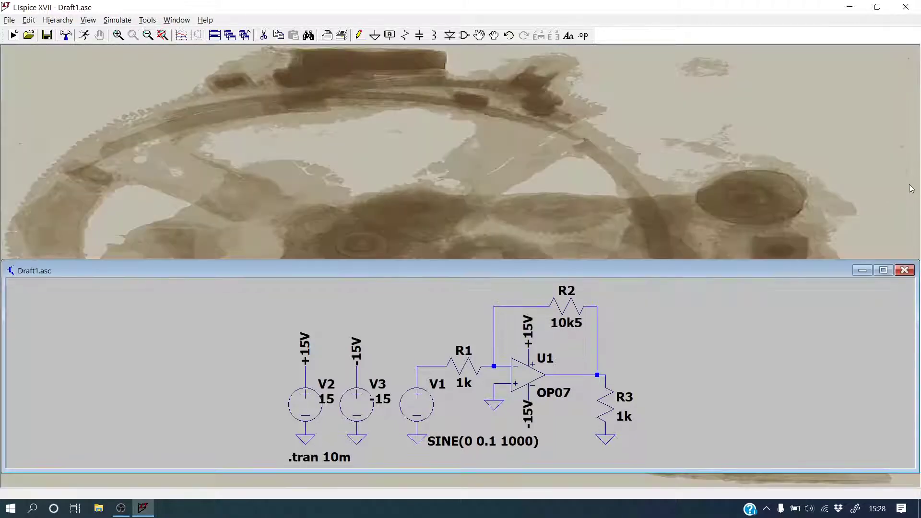
click(883, 270)
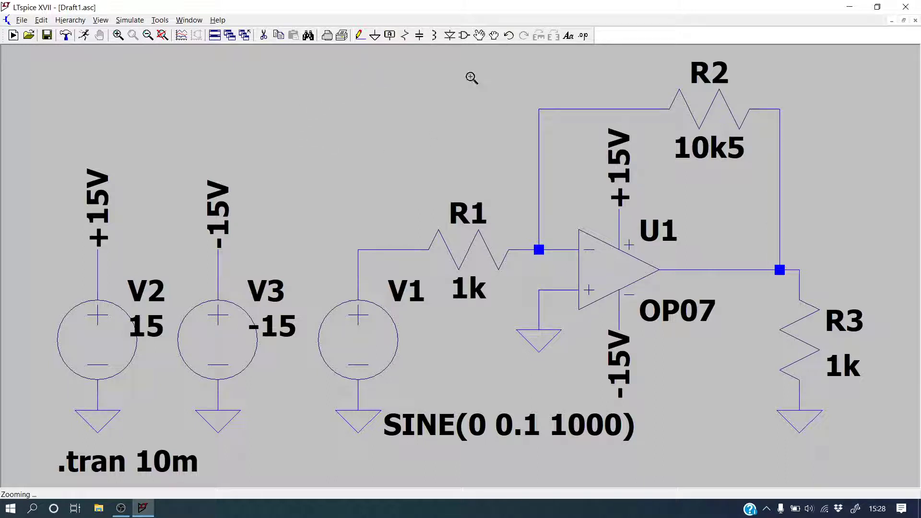
Add the SPICE directive ".param tola=0.05" to the schematic above the V2 and V3 supplies.
click(583, 37)
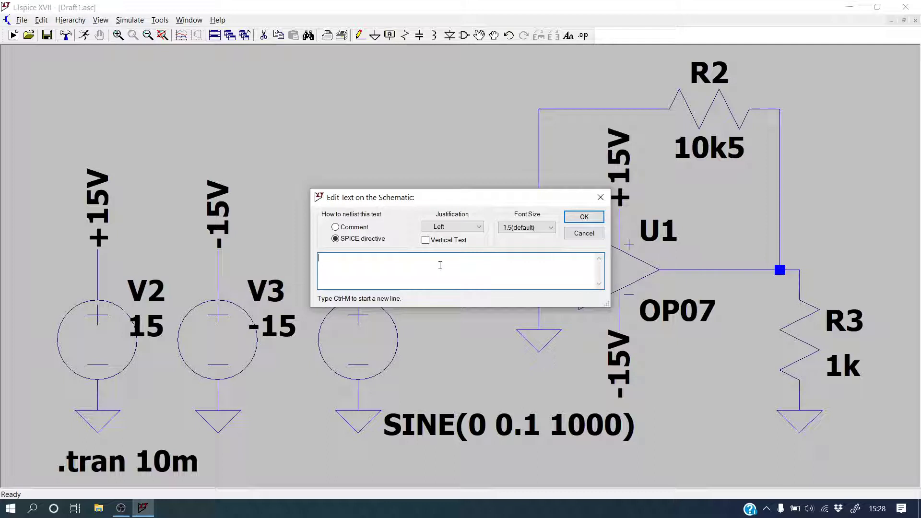
text(.param)
text(tola)
text(=)
text(0.05)
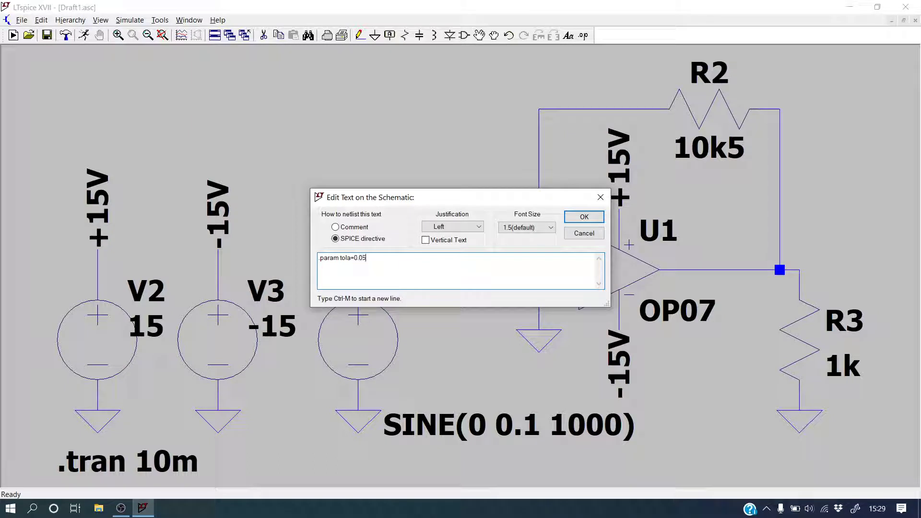
key(Return)
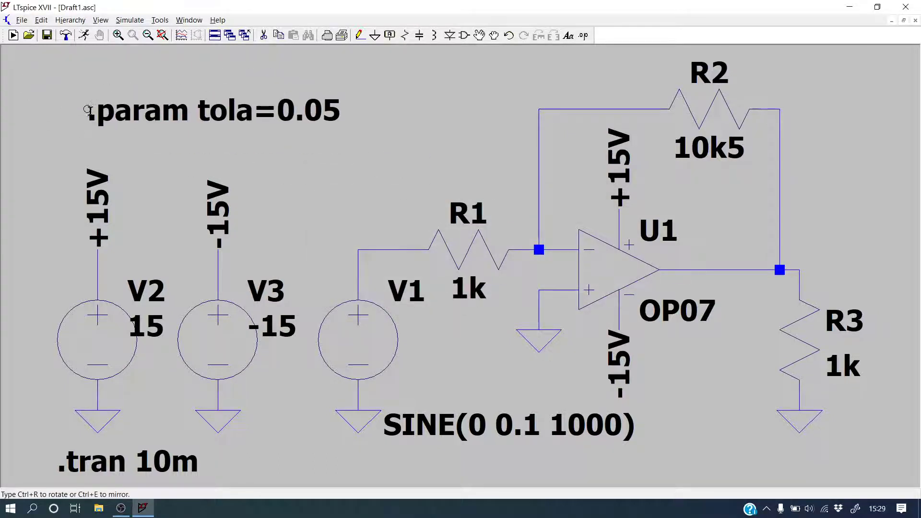
click(97, 117)
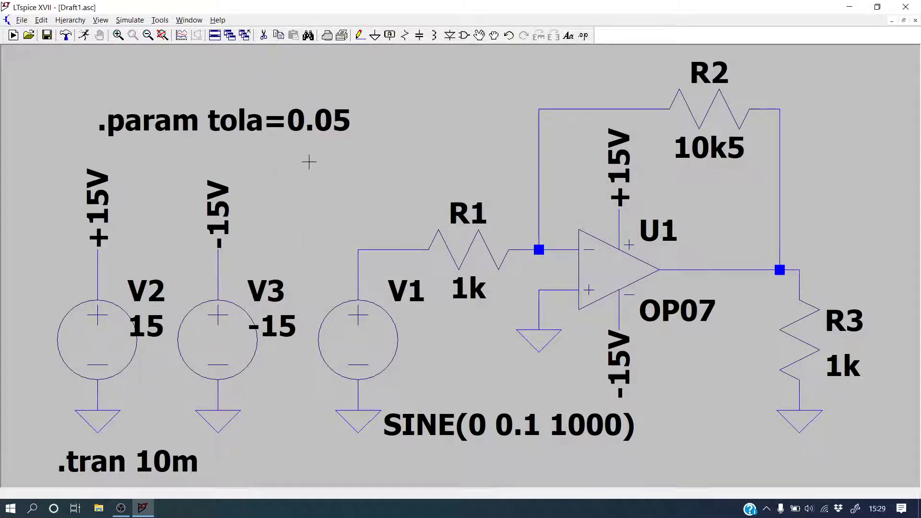
Set the value of R1 to {mc(1k,tola)} and copy that expression for reuse.
scroll(312, 161, down, 5)
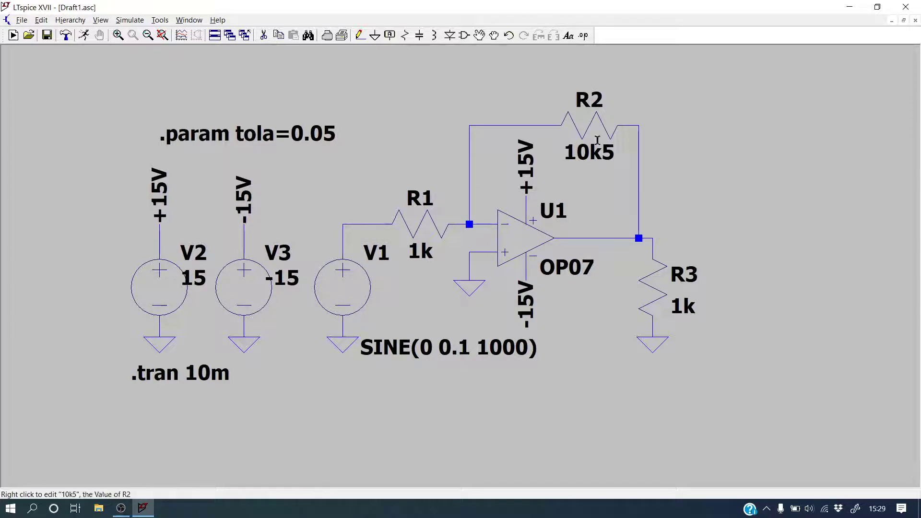
scroll(597, 140, up, 1)
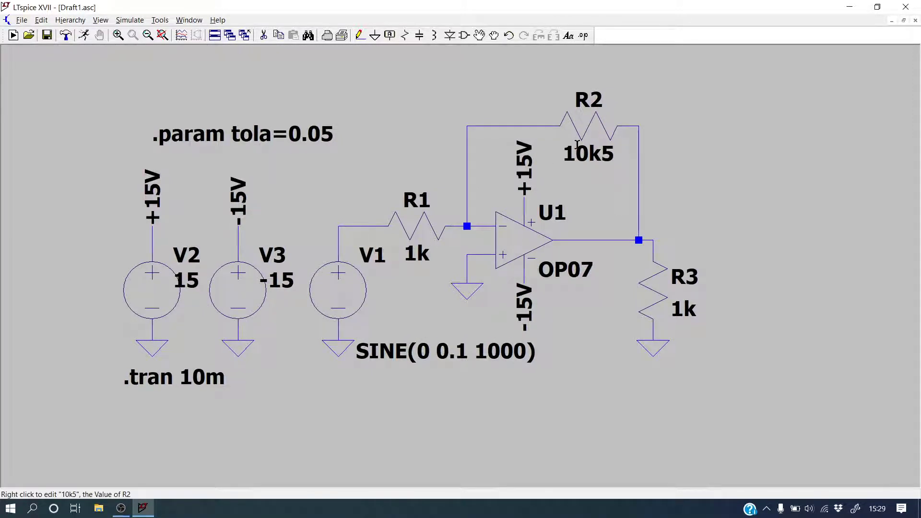
right_click(418, 255)
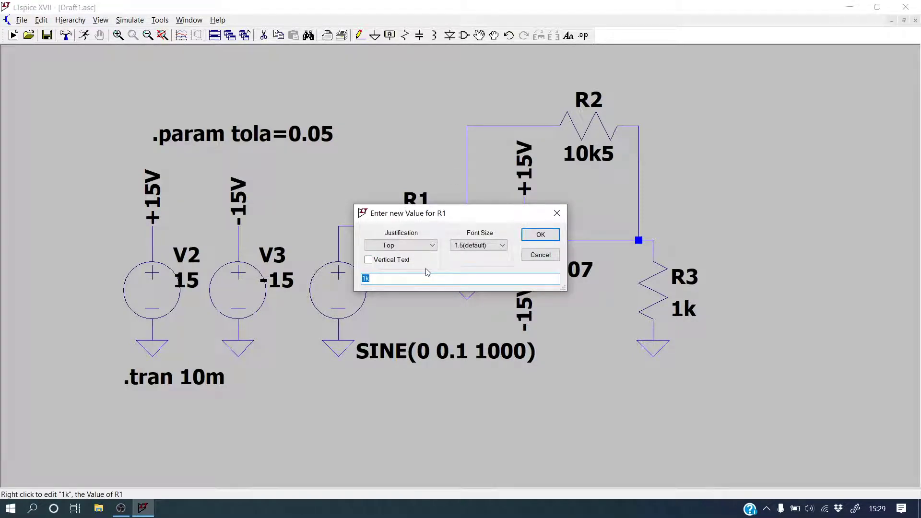
text({mc()
drag(447, 216, 582, 243)
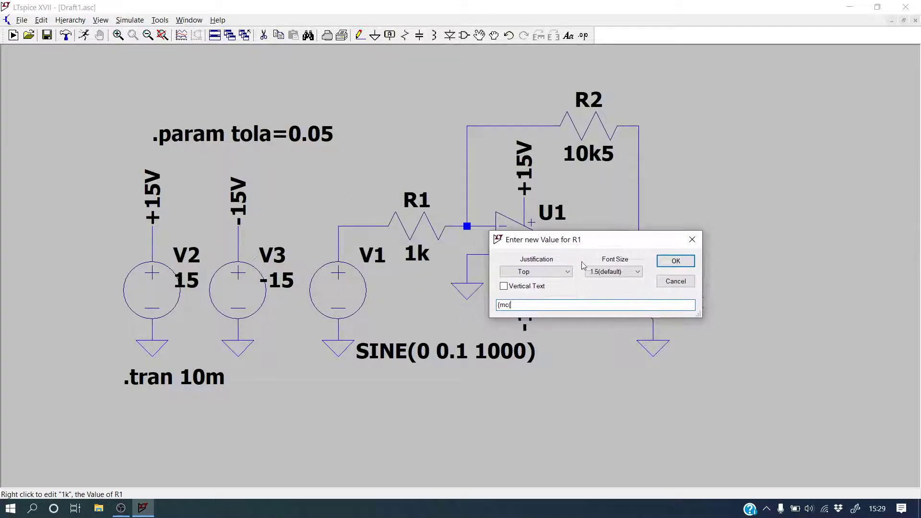
text(1k,t)
text(ola)
text()})
drag(541, 309, 479, 298)
key(ctrl+c)
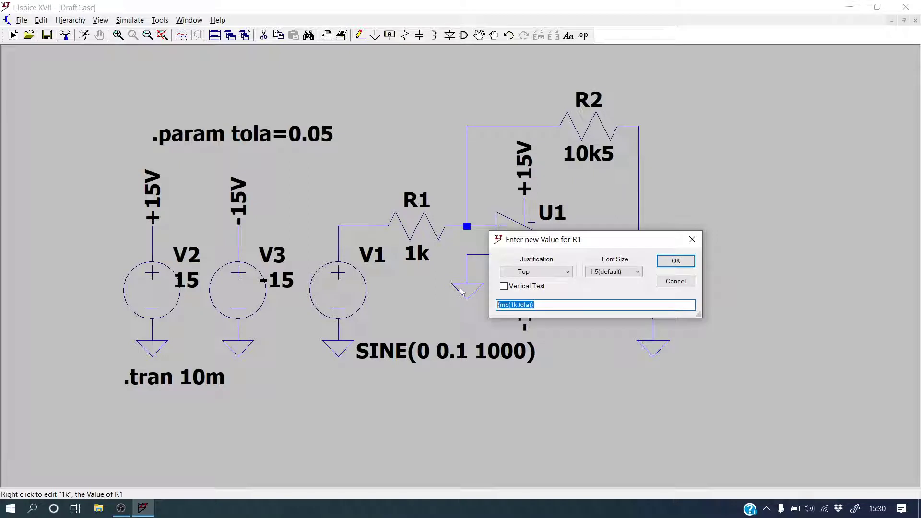
click(675, 261)
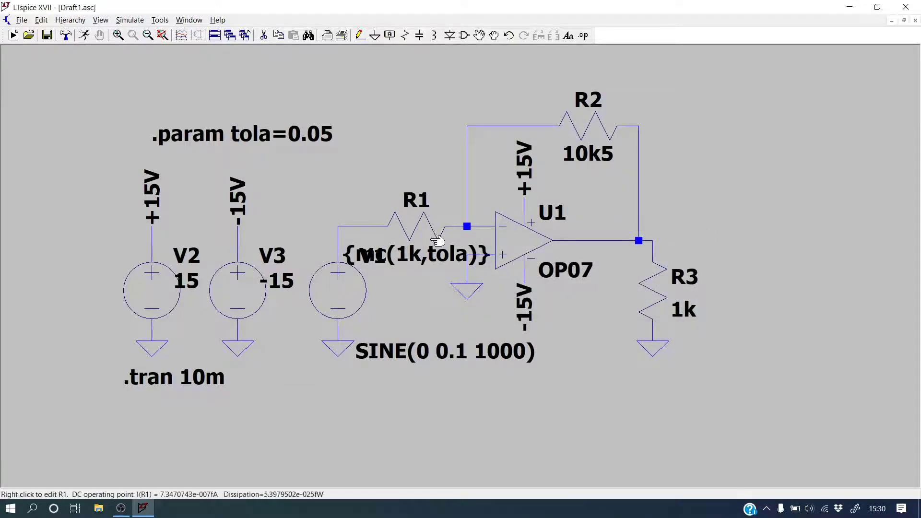
Move the {mc(1k,tola)} value text to just above the R1 label, clear of V1 and the op-amp.
click(479, 35)
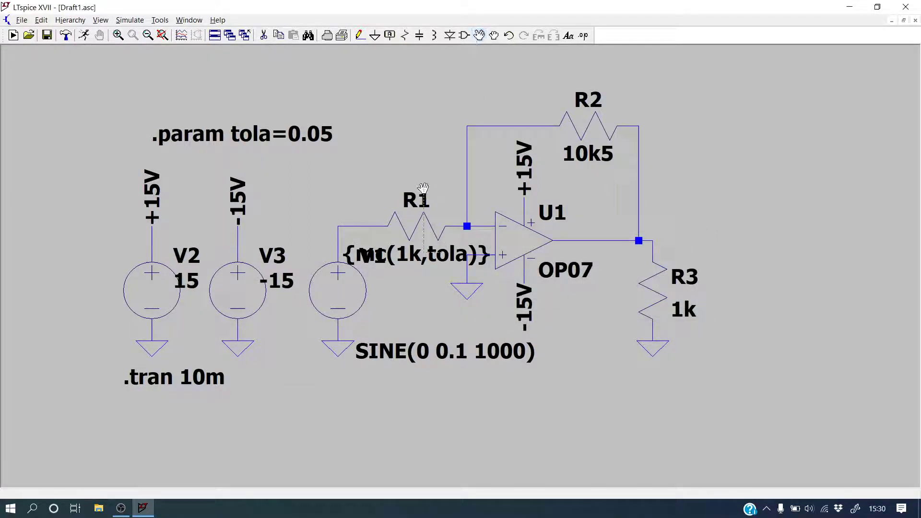
click(449, 248)
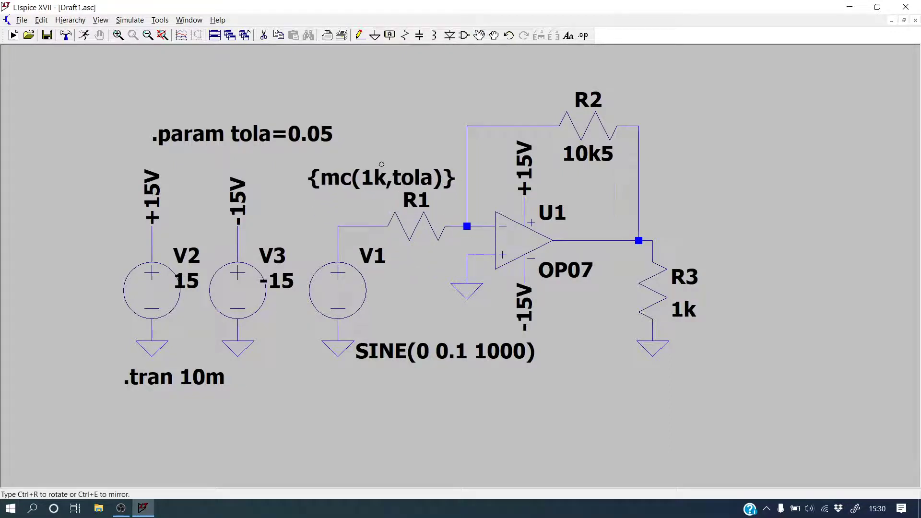
click(381, 165)
Set the value of R2 to {mc(10k,tola)} by reusing the copied expression.
right_click(582, 154)
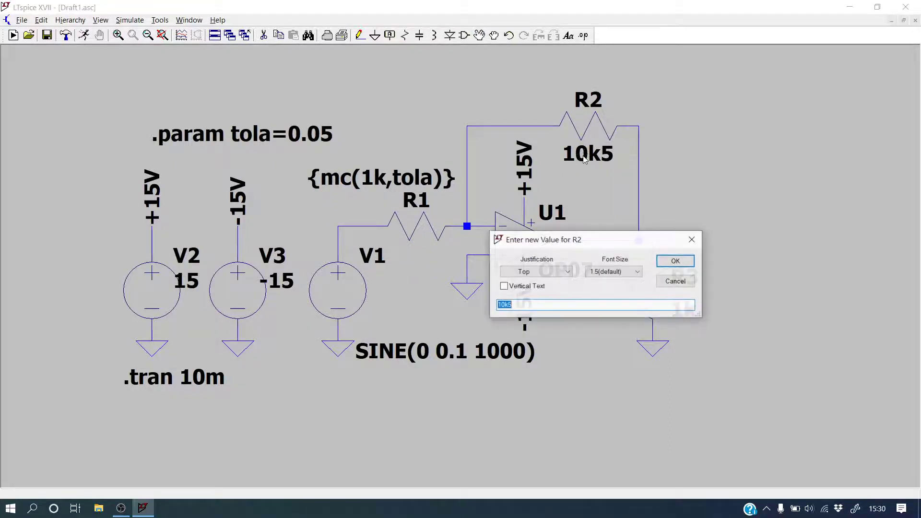
key(ctrl+v)
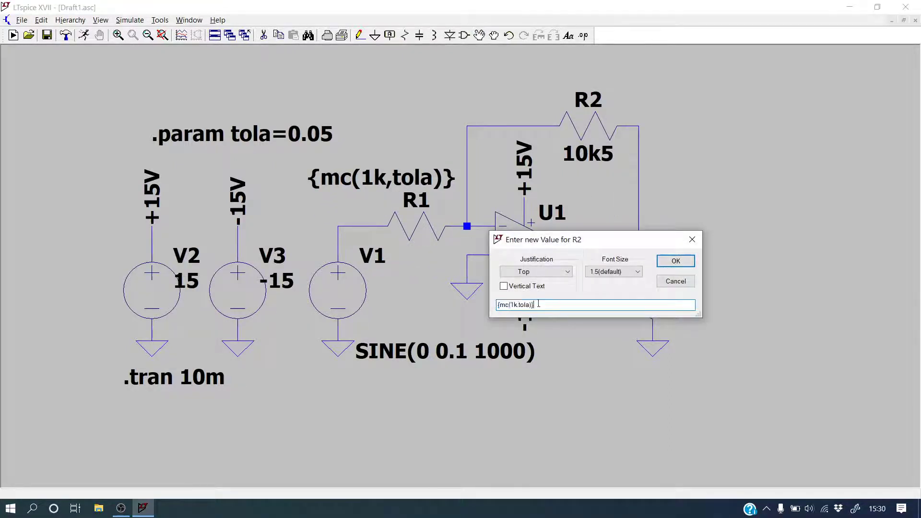
click(511, 305)
text(0)
click(675, 260)
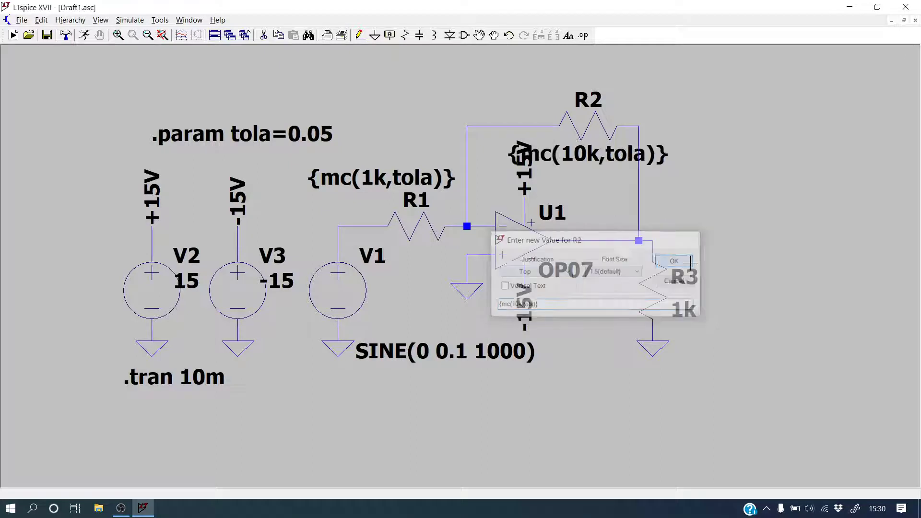
Move the {mc(10k,tola)} value text beside the R2 label, clear of the op-amp's +15V supply label.
click(478, 35)
click(591, 146)
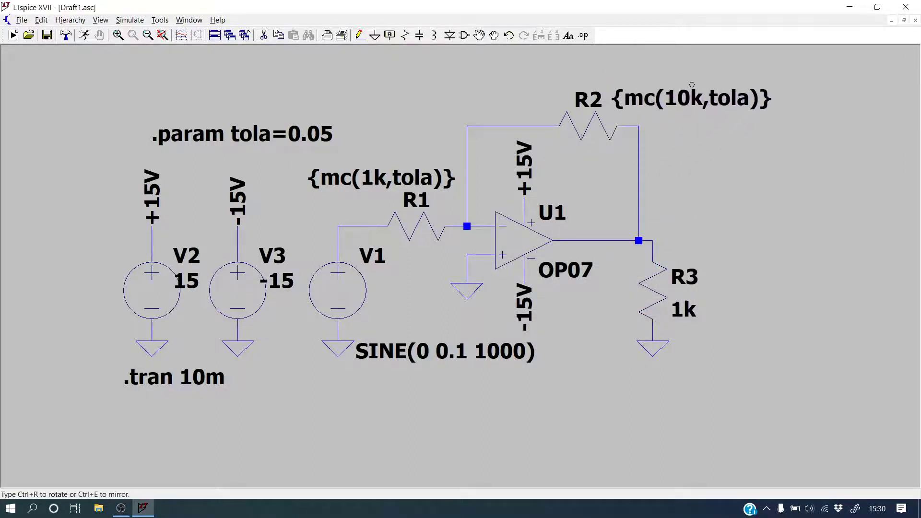
click(690, 85)
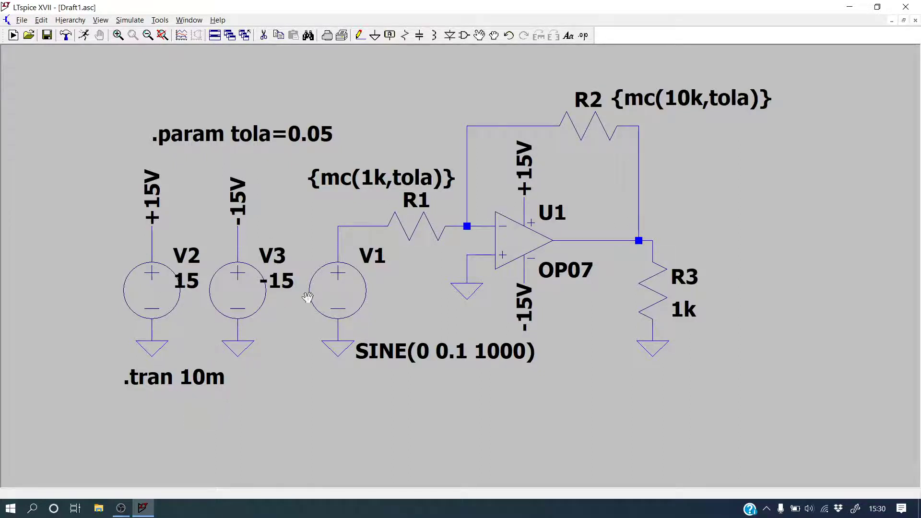
Add the SPICE directive ".step param run 1 100 1" directly above the .param tola directive.
click(583, 36)
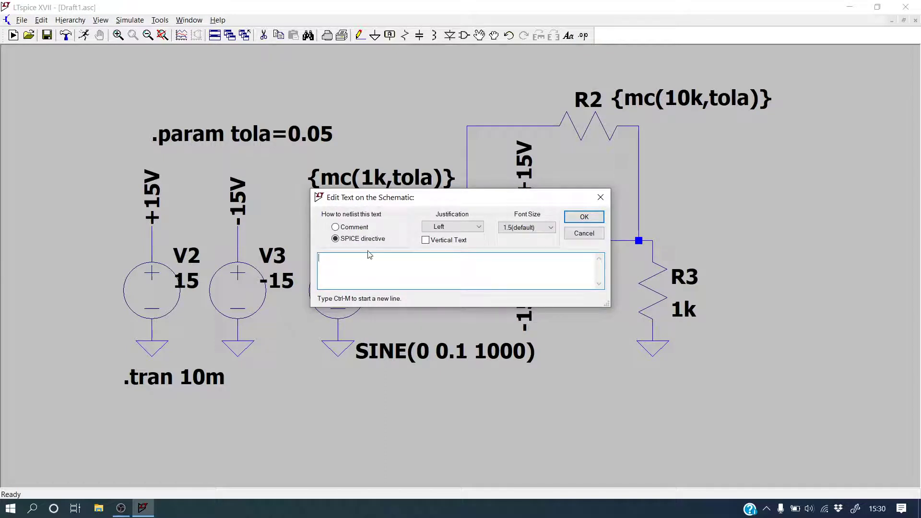
text(.step)
text(p)
text(1 100 1)
click(586, 218)
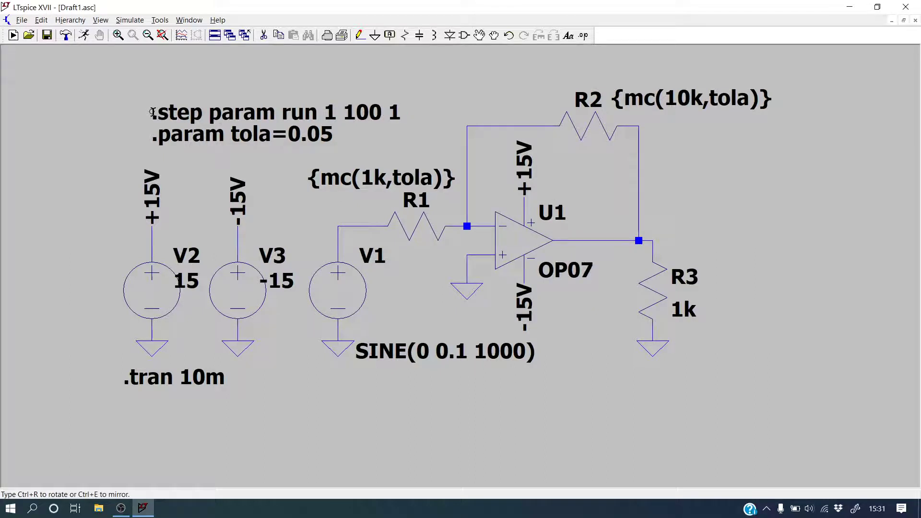
click(153, 112)
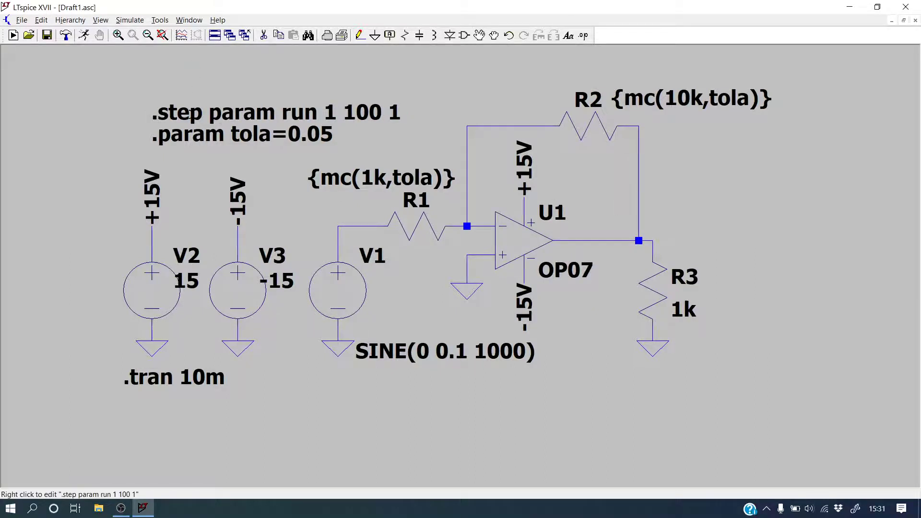
Review the parameter name, sweep type, start, stop and increment of the .step directive in its statement editor.
right_click(225, 115)
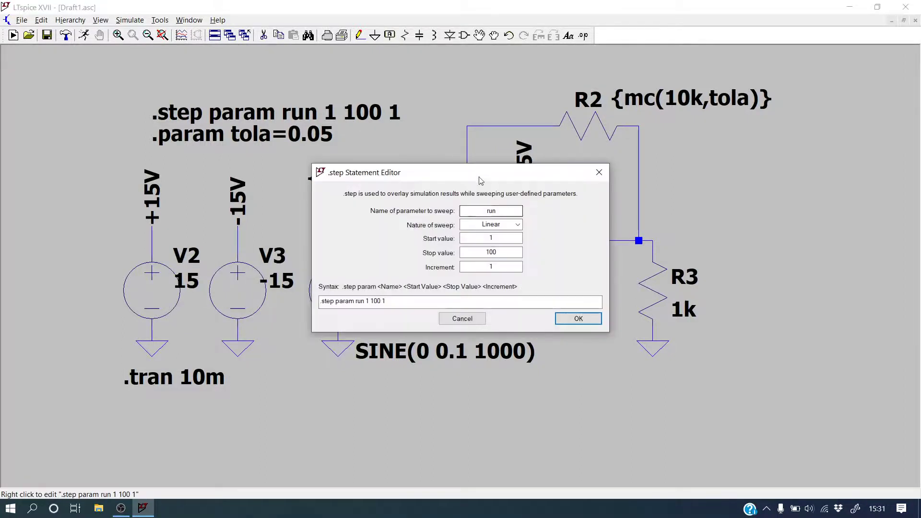
drag(480, 180, 586, 90)
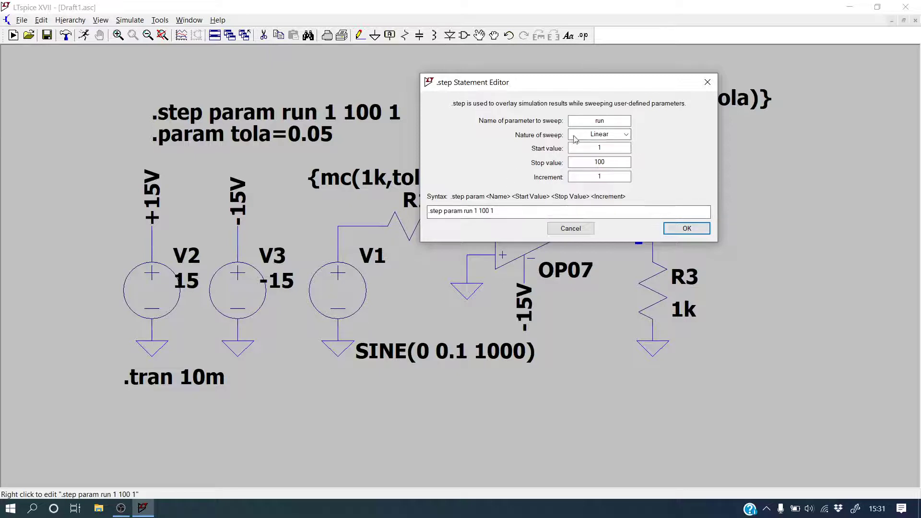
click(601, 146)
key(BackSpace)
drag(592, 82, 788, 184)
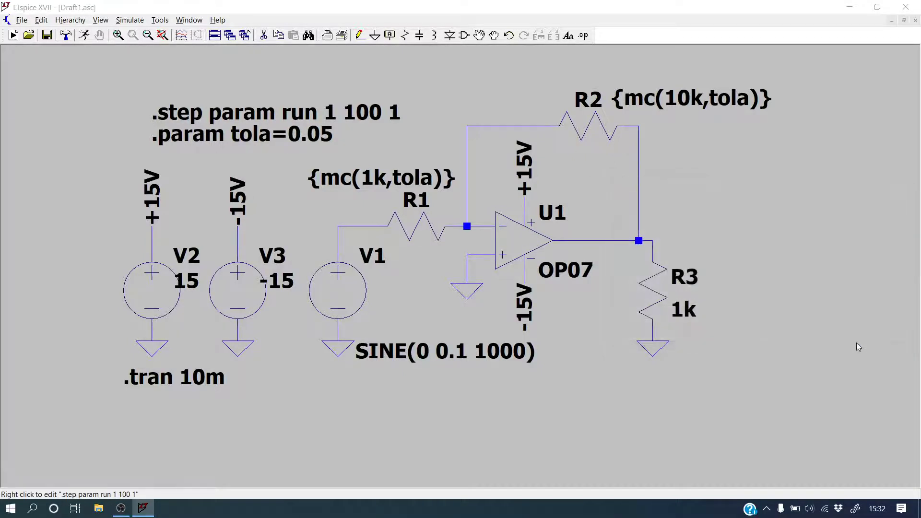
click(883, 330)
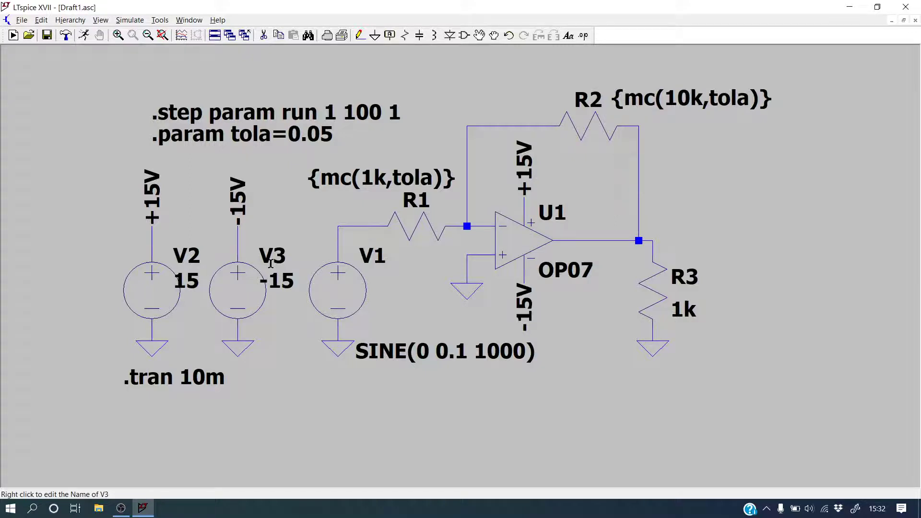
Run the stepped transient simulation and plot the V1 input voltage together with the amplifier output voltage across R3.
scroll(274, 263, up, 1)
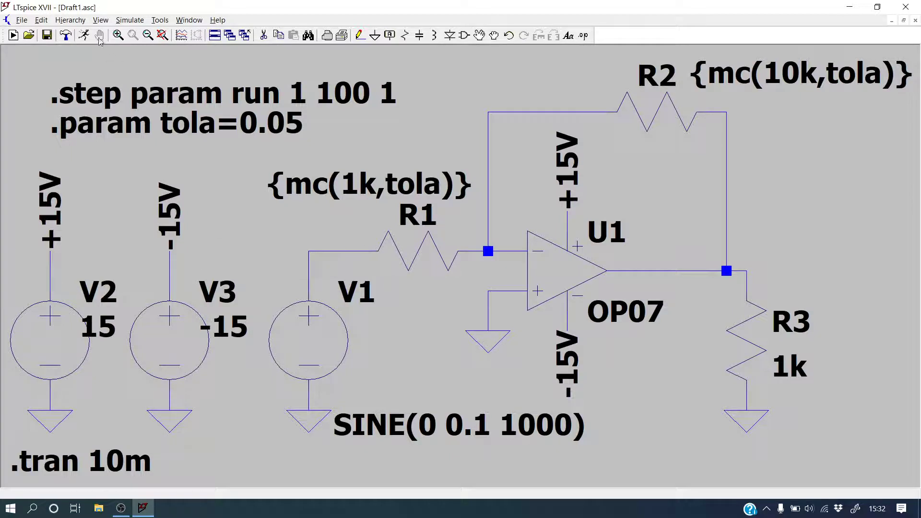
click(84, 36)
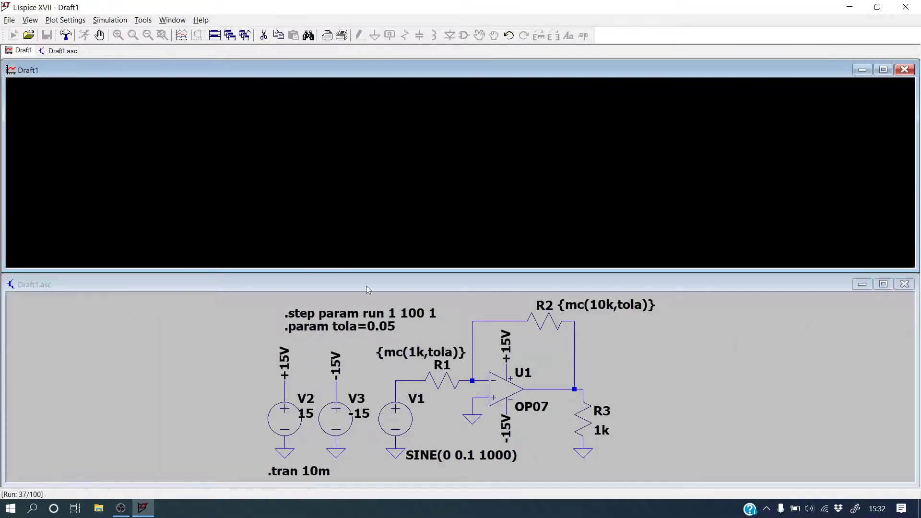
click(490, 309)
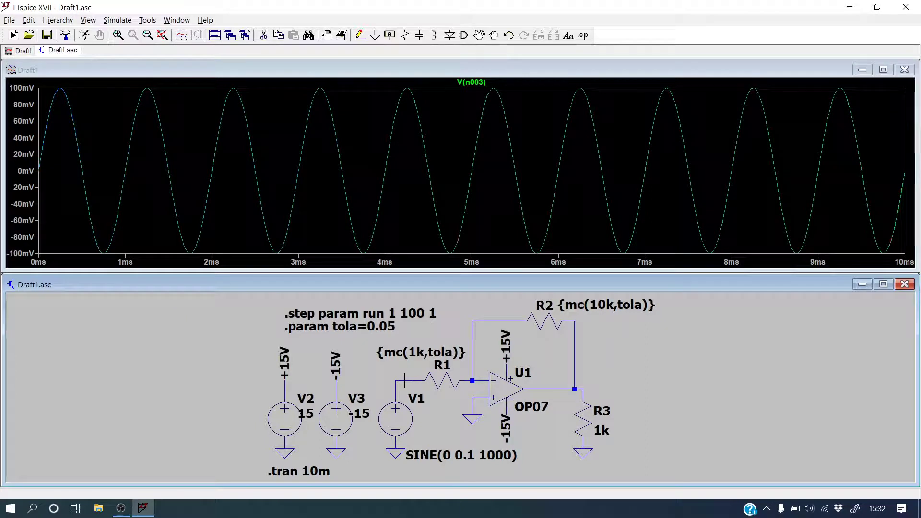
click(584, 387)
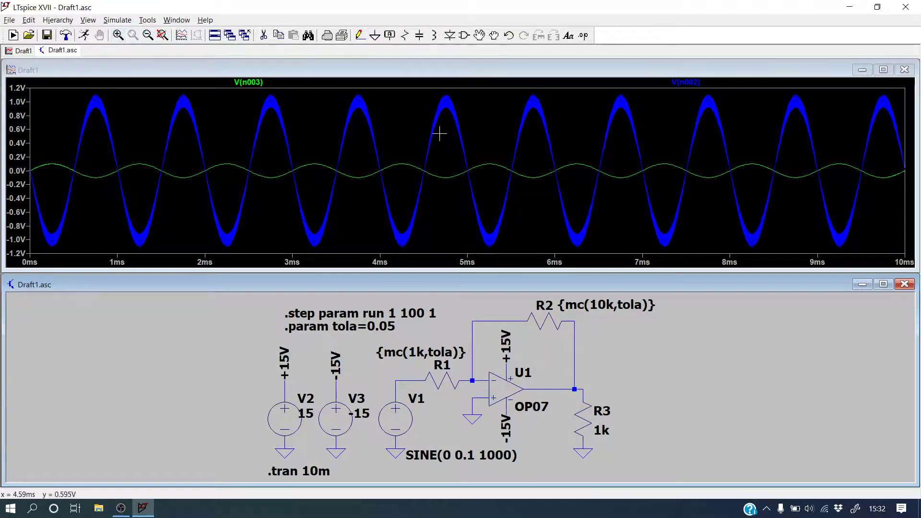
Magnify the output peak near 4.75 ms and inspect the spread of V(n002) with a cursor.
drag(426, 89, 474, 138)
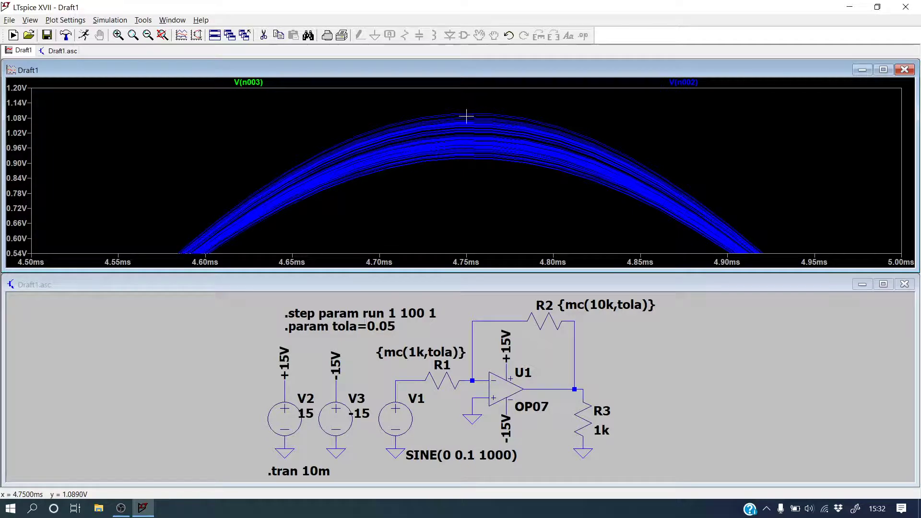
click(117, 35)
drag(423, 107, 544, 186)
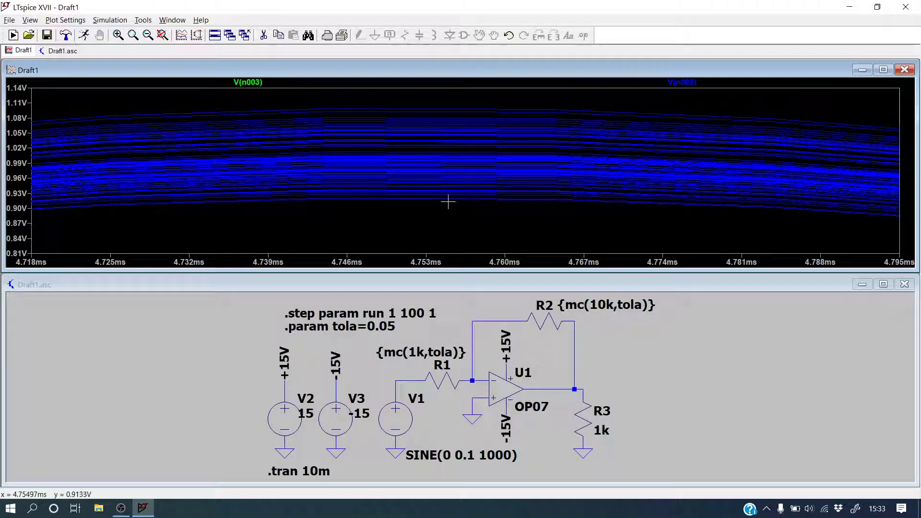
click(681, 82)
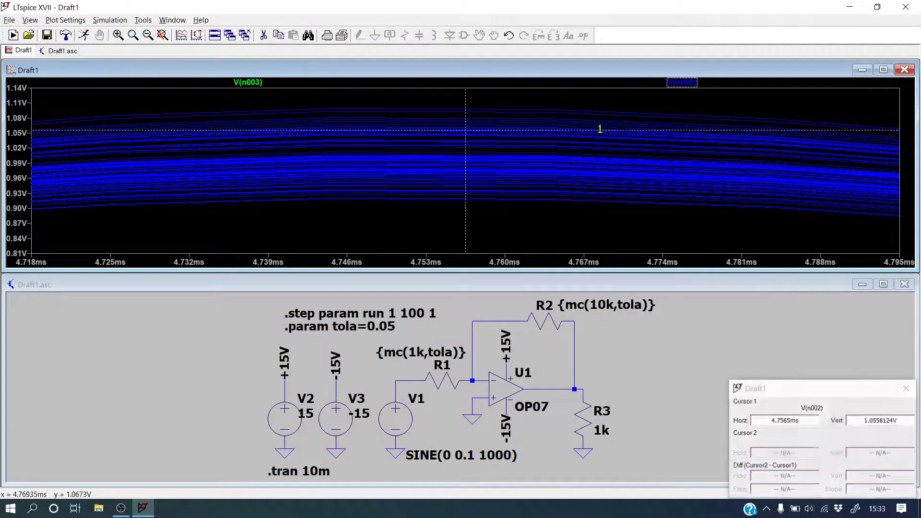
drag(469, 131, 451, 208)
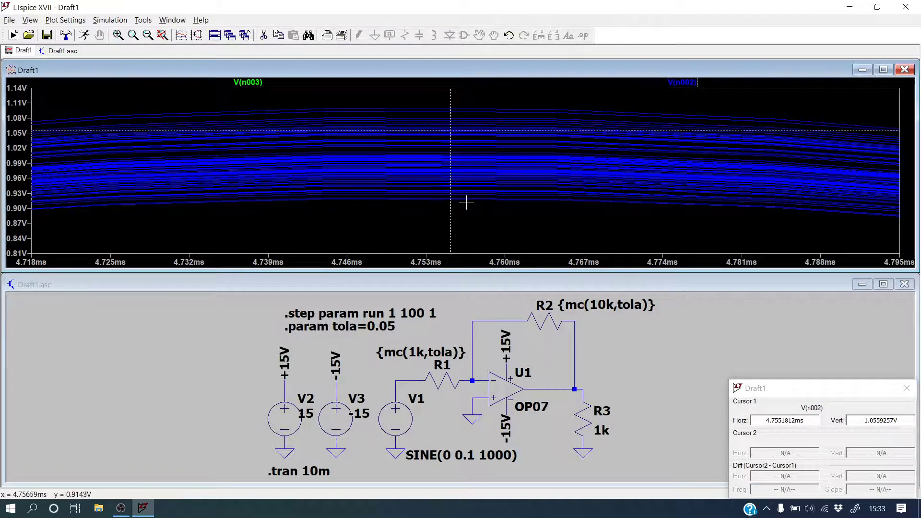
click(906, 388)
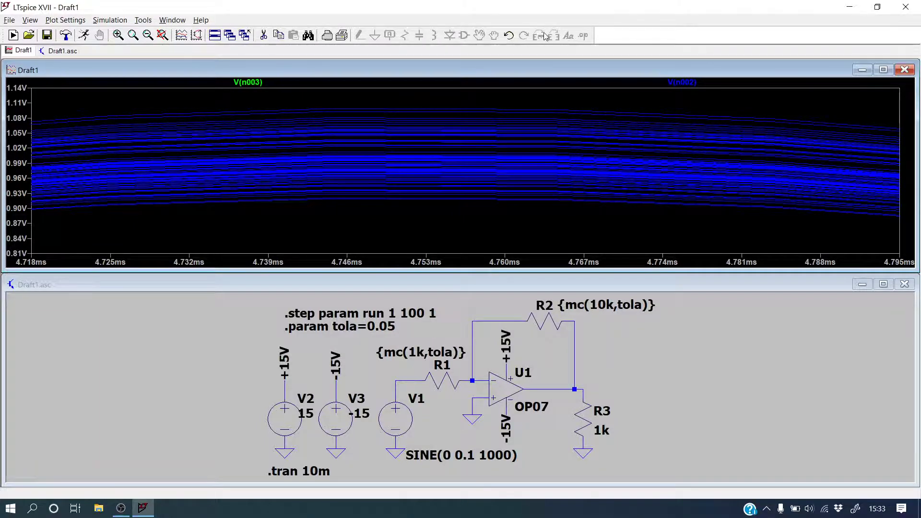
Add the comment "Para tolerancia 5% --> (0.91..1.1)V" to the schematic, below the R2 value and right of the circuit.
click(820, 409)
drag(820, 409, 513, 16)
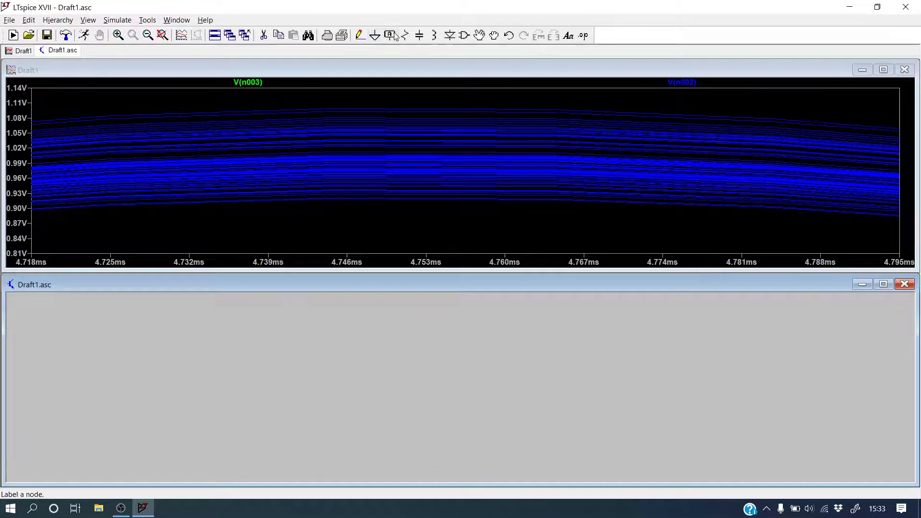
key(space)
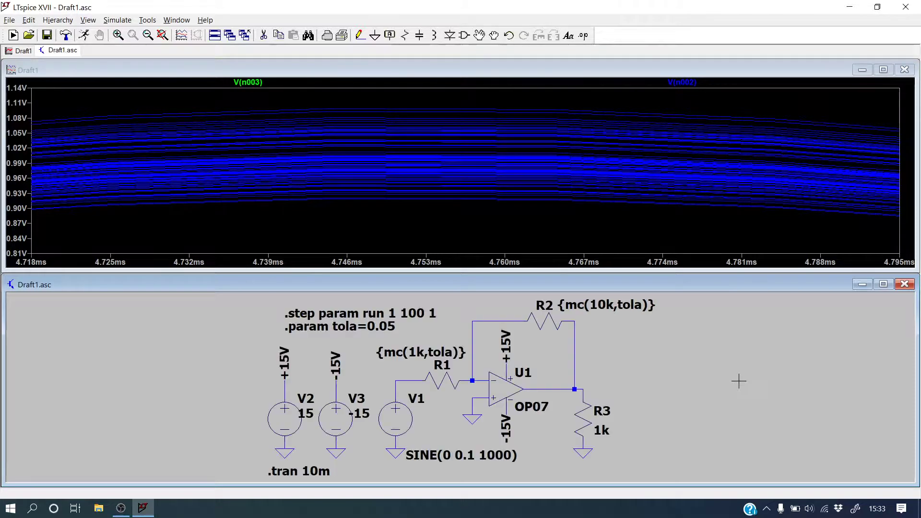
click(568, 36)
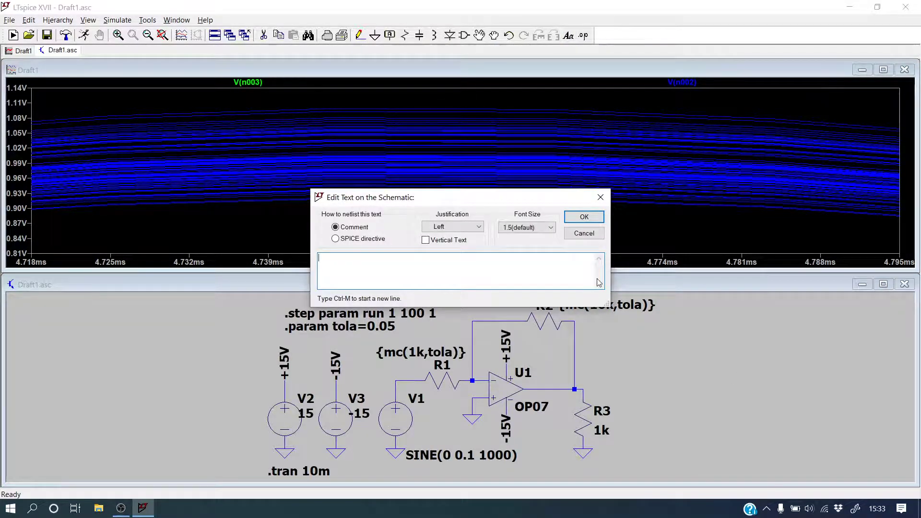
text(Para toler)
text(91..1.1)V)
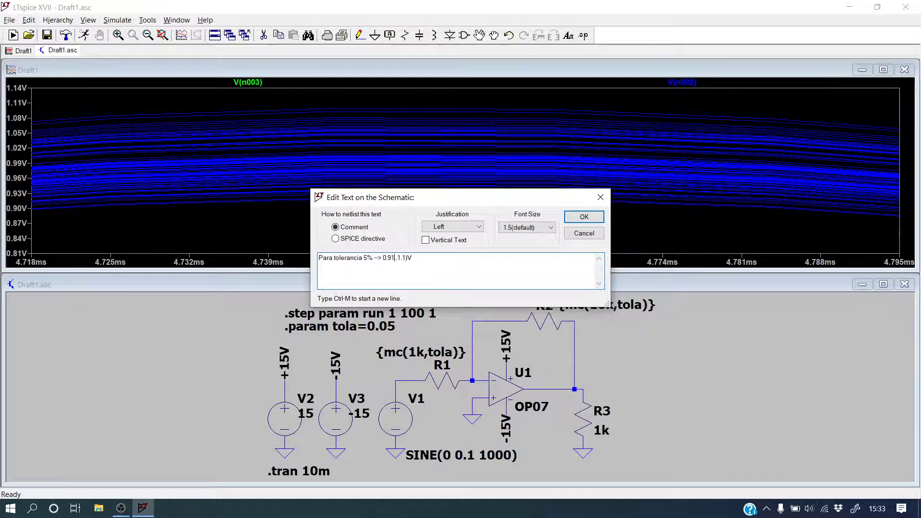
key(Left)
text(()
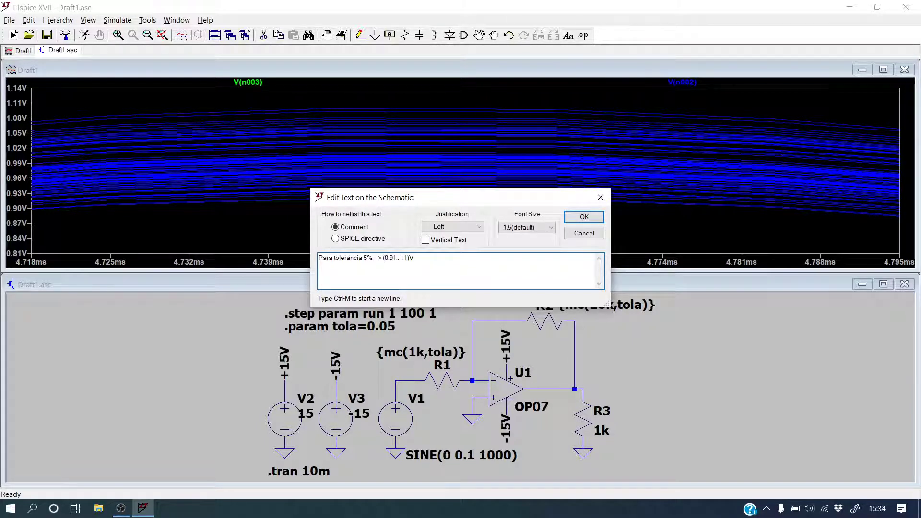
key(Return)
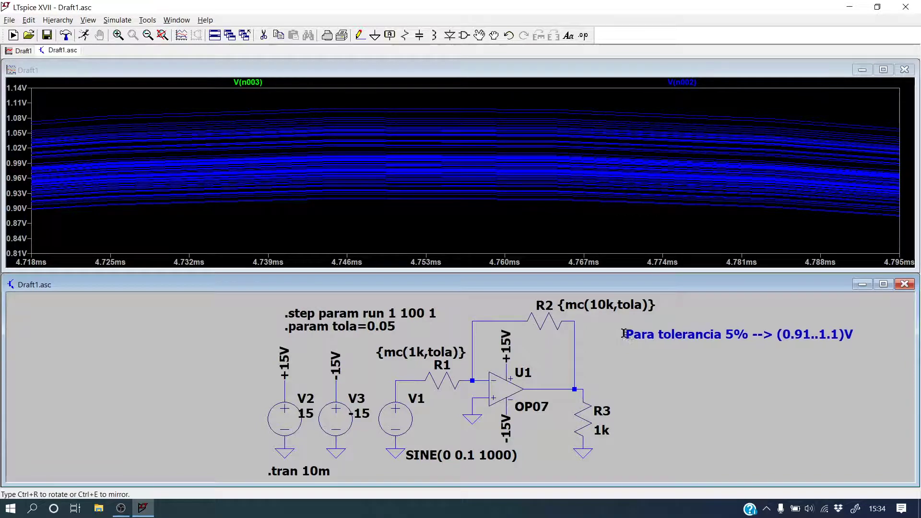
click(621, 331)
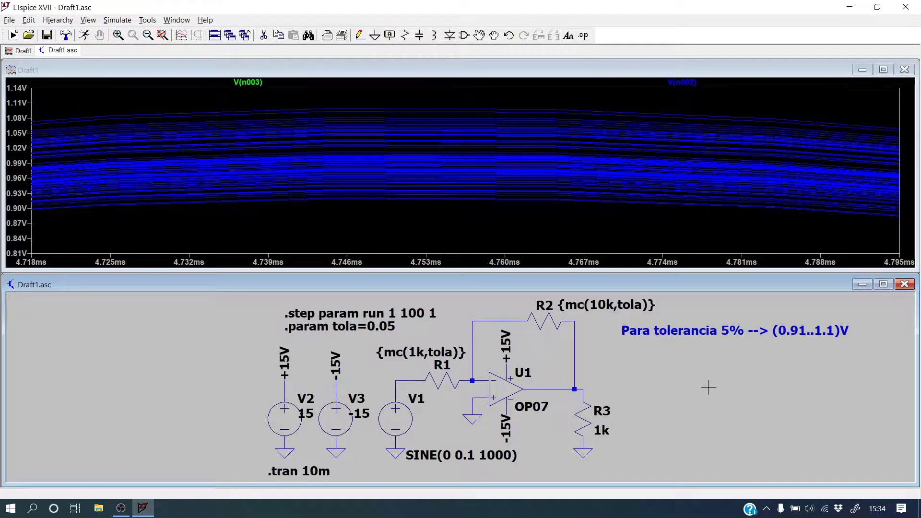
key(space)
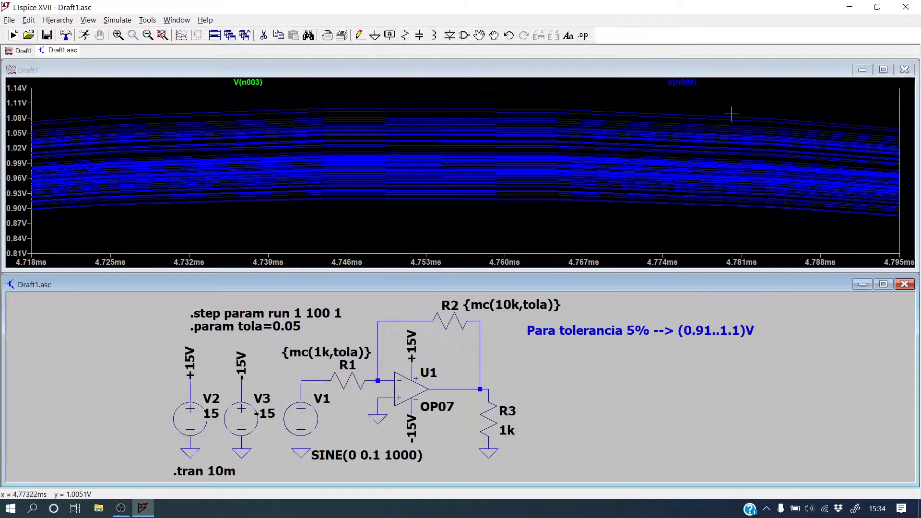
Close the waveform plot and set the tola parameter to 0.01 in the .param directive.
click(903, 70)
click(883, 270)
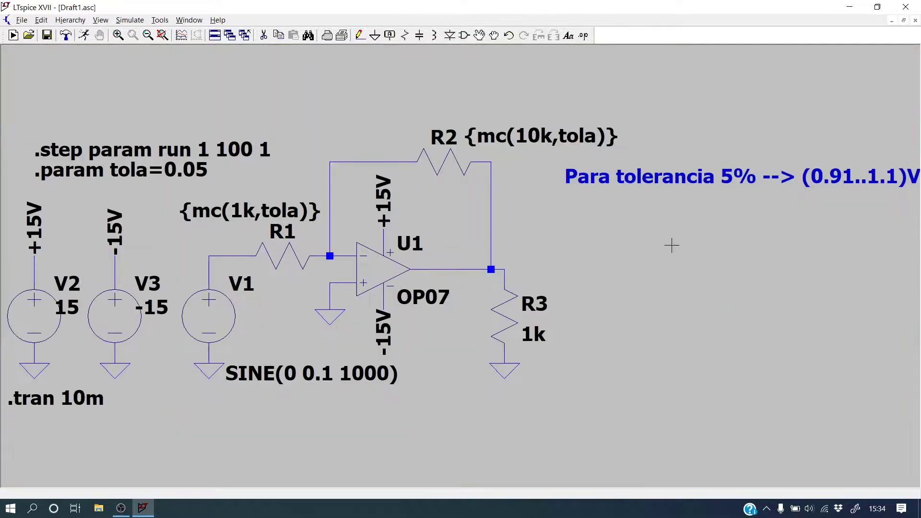
right_click(182, 171)
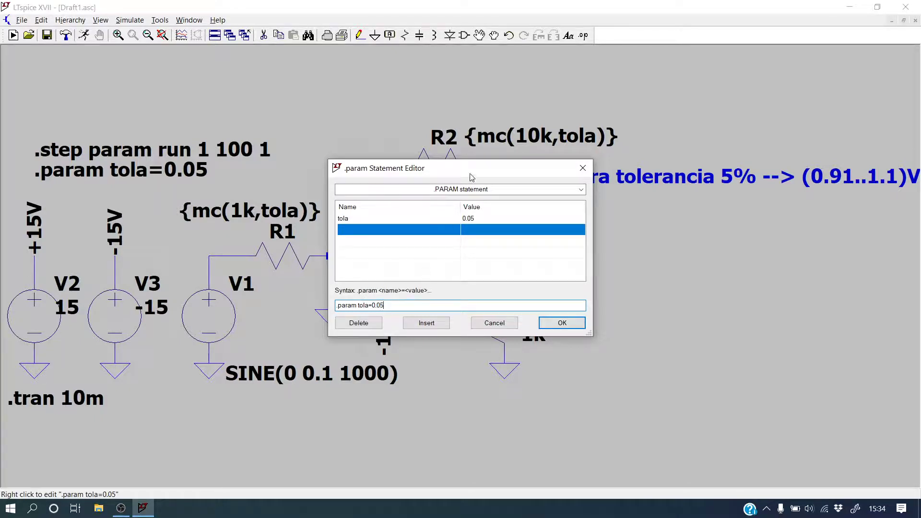
drag(470, 172, 334, 154)
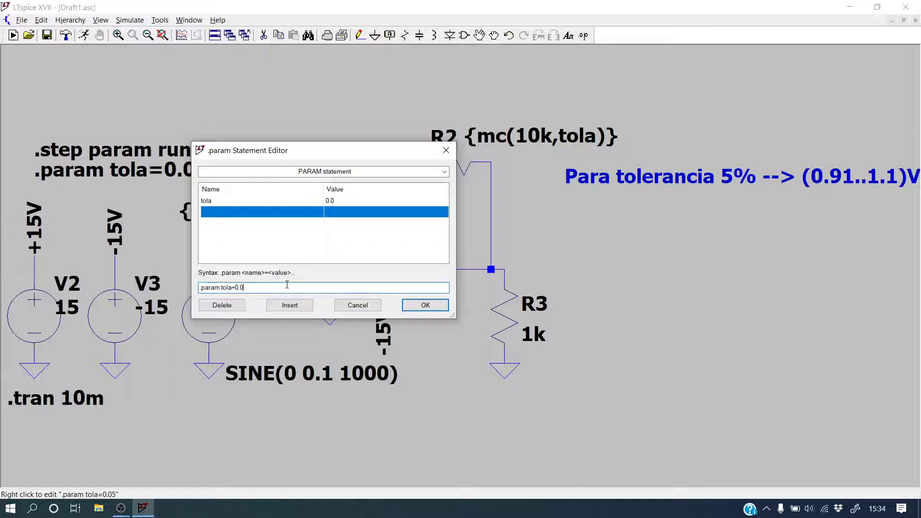
text(1)
key(Return)
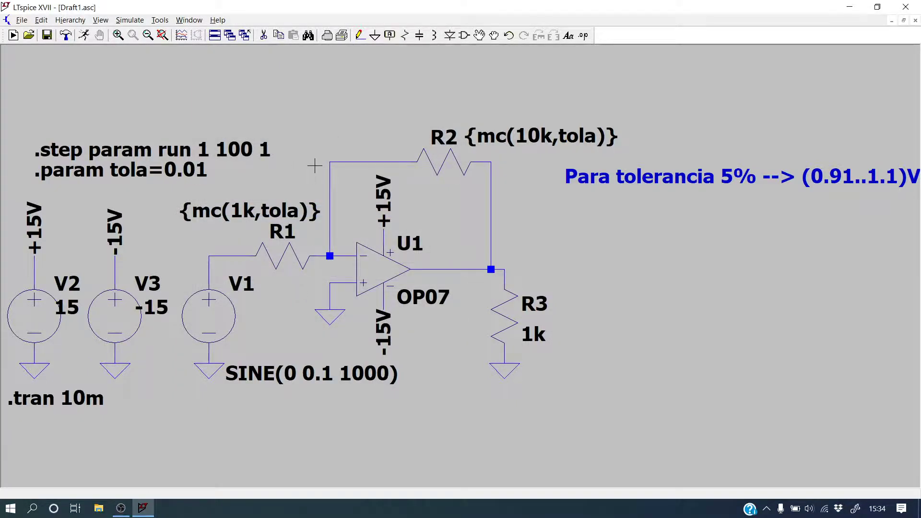
Rerun the simulation, plotting the V1 input and amplifier output voltages, and magnify the output peak near 4.75 ms.
click(83, 35)
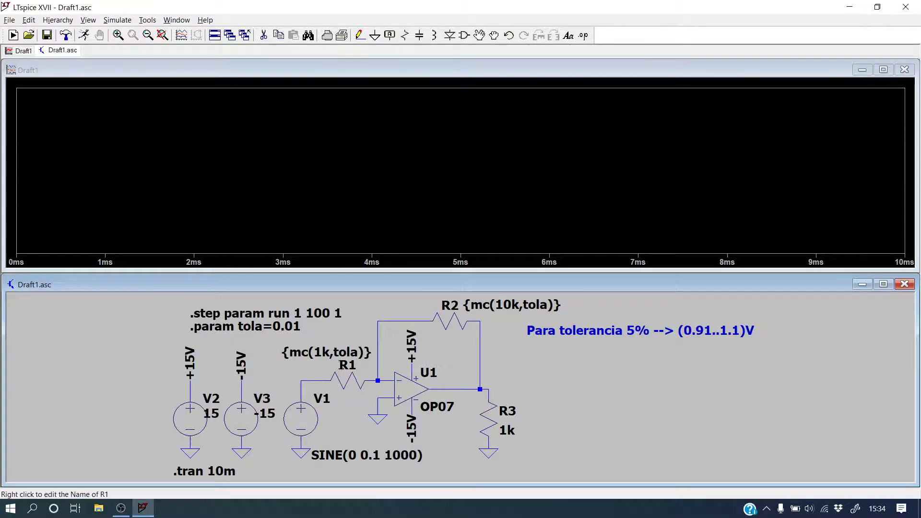
click(315, 376)
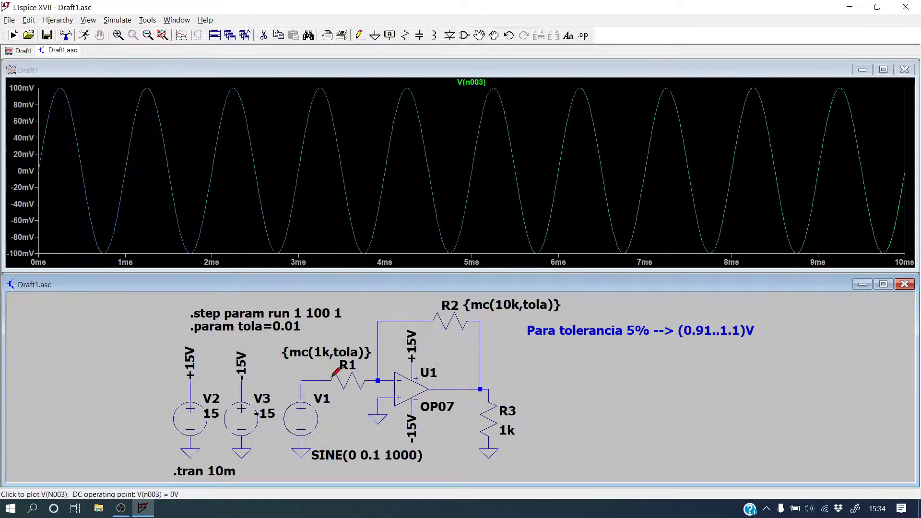
click(486, 388)
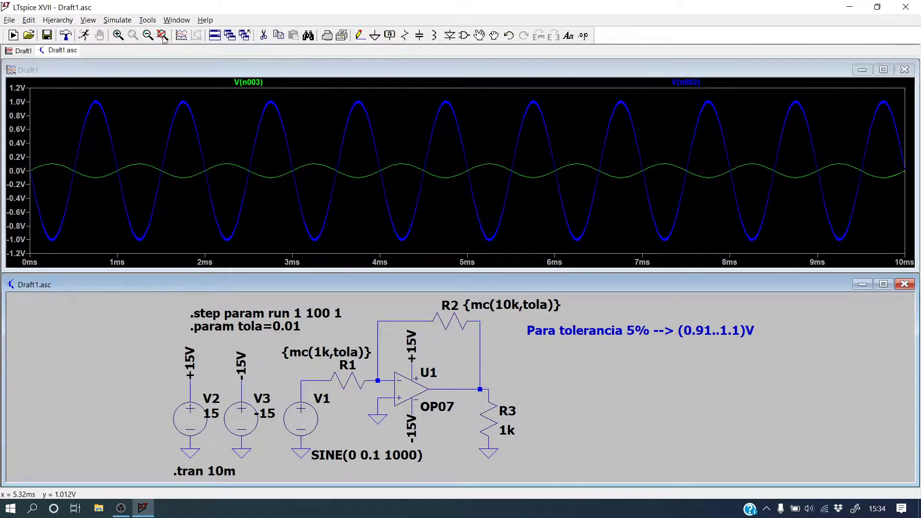
drag(437, 97, 540, 171)
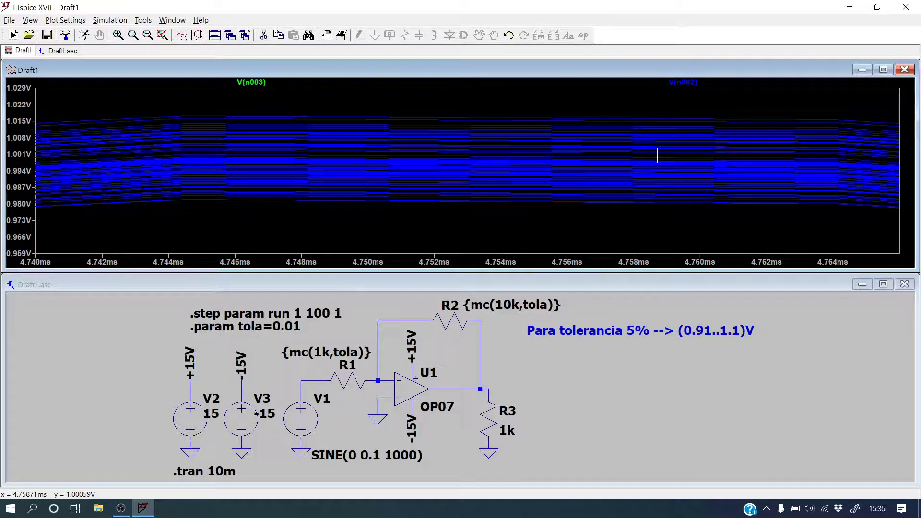
Duplicate the 5% tolerance comment and place the copy directly below the original.
right_click(601, 330)
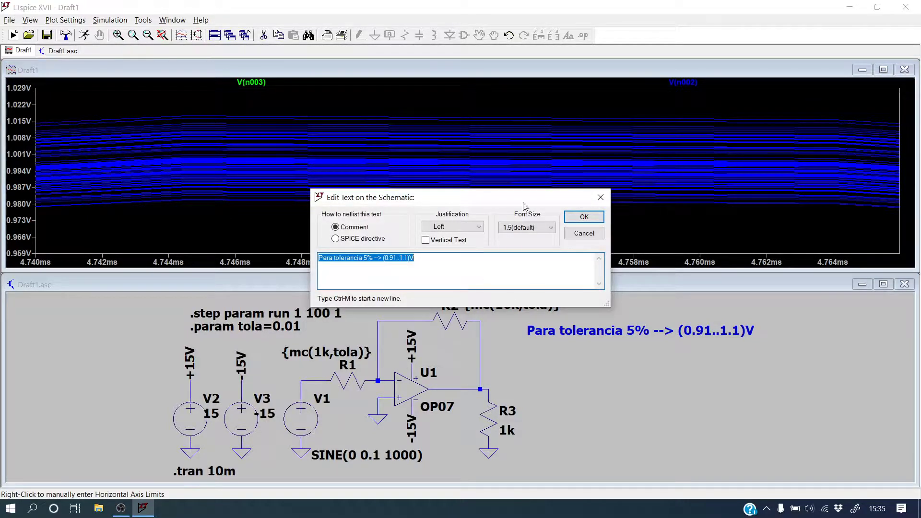
click(600, 197)
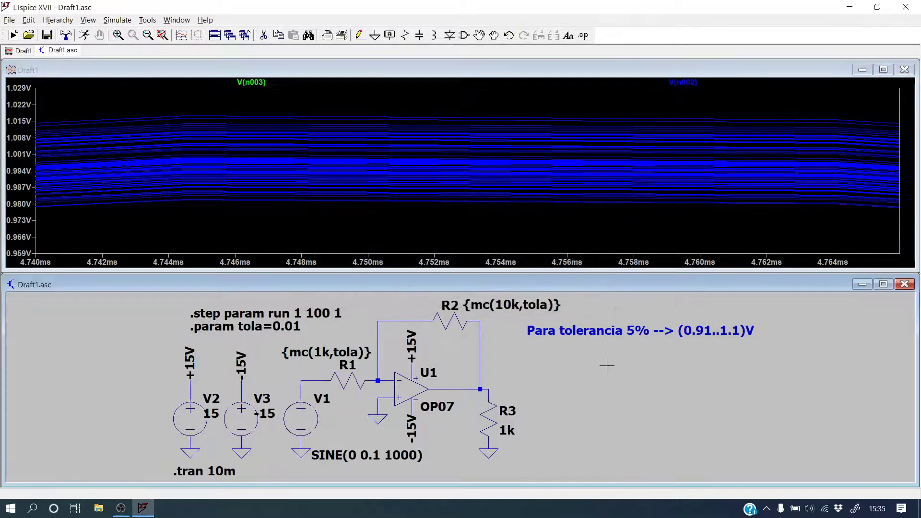
click(623, 331)
click(626, 348)
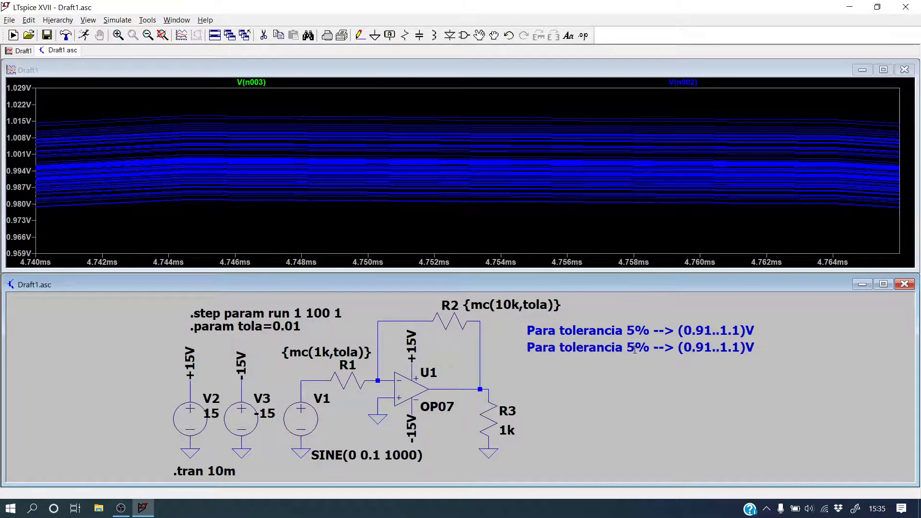
Change the duplicated comment to "Para tolerancia 1% --> (0.99..1.02)V".
right_click(613, 347)
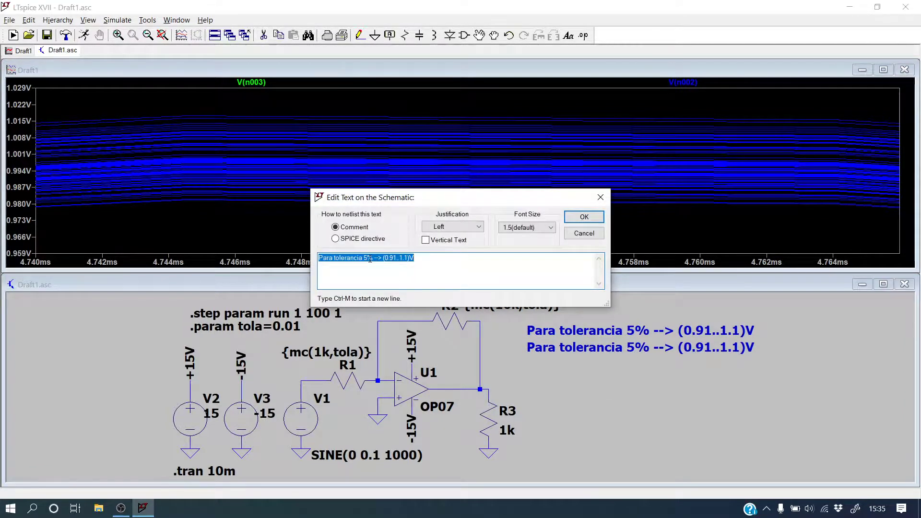
click(368, 258)
key(BackSpace)
text(1)
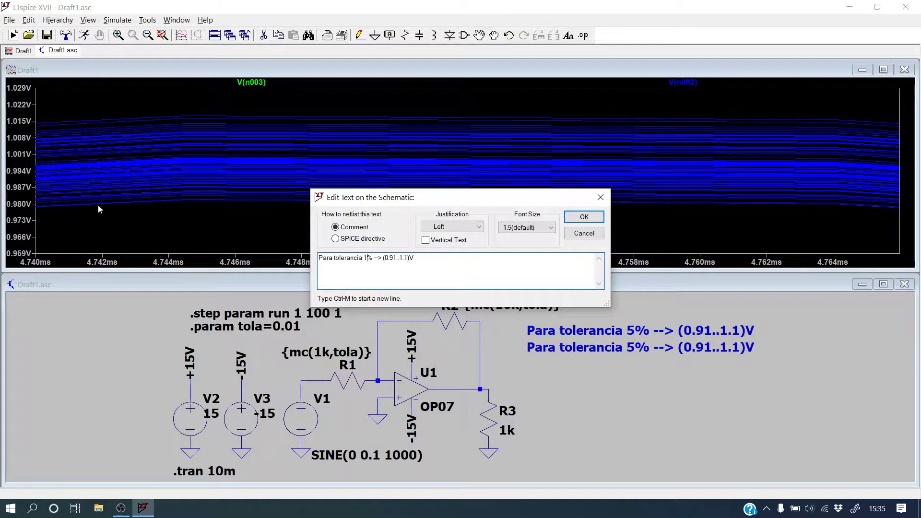
click(394, 257)
key(BackSpace)
text(9)
click(409, 258)
key(BackSpace)
text(02)
key(Return)
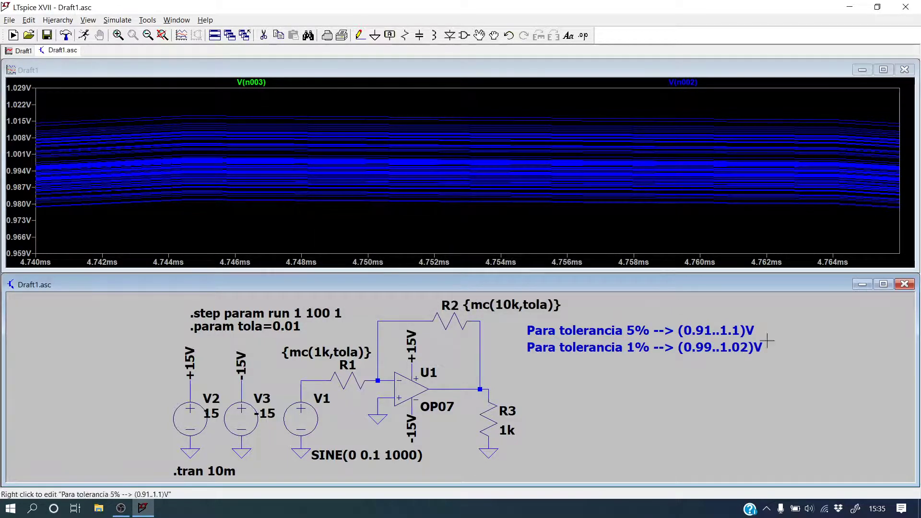